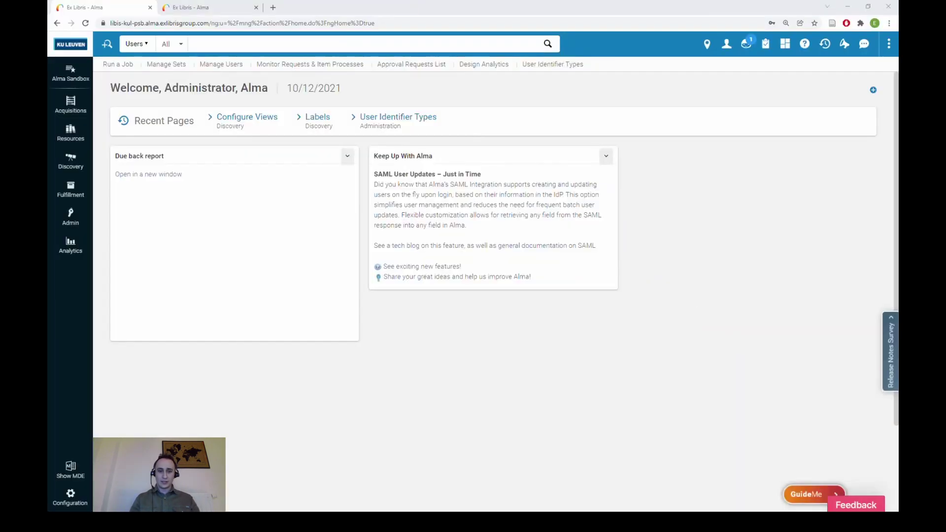
Arrange the Alma window and the Internal Users - Full Example - Update workbook side by side
drag(48, 89, 898, 218)
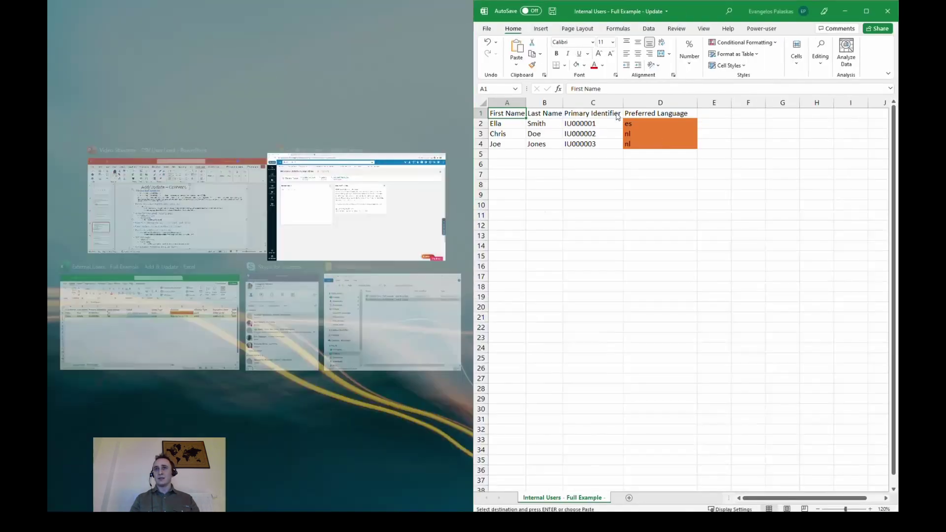
click(320, 201)
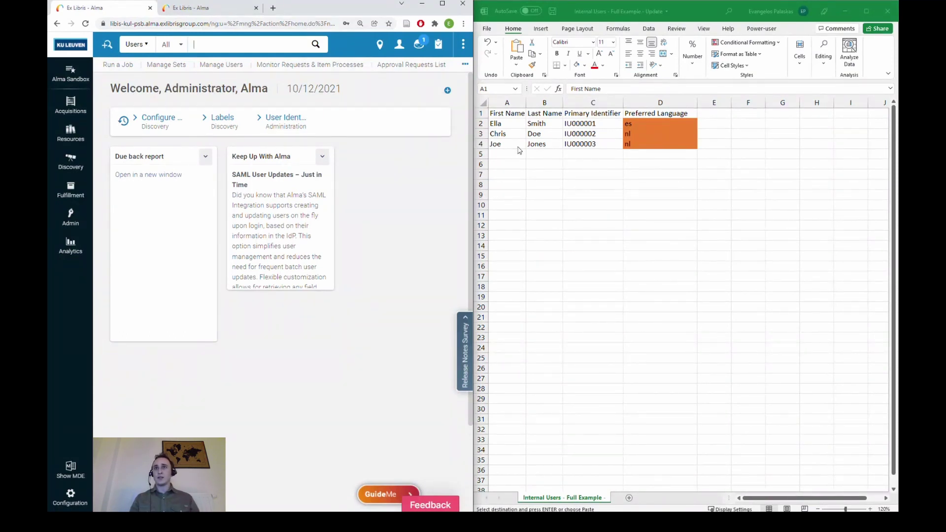
click(478, 123)
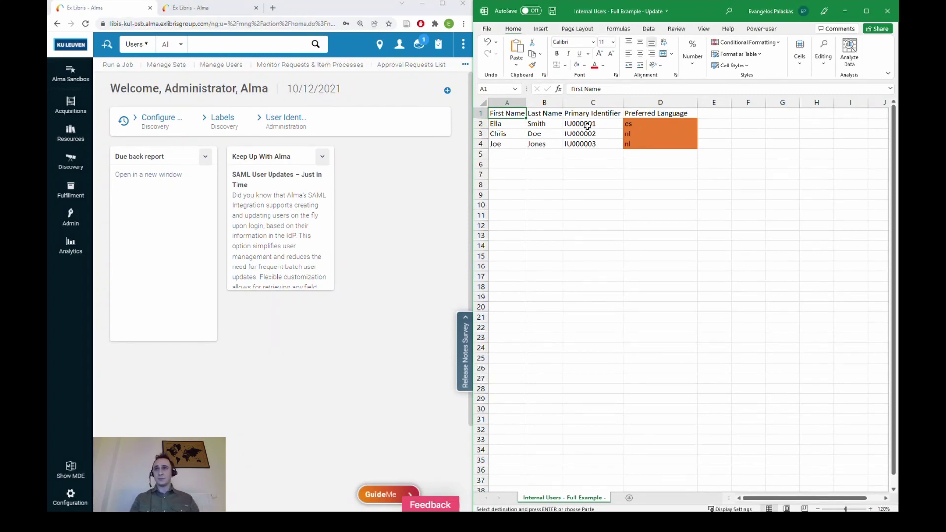
Try clearing the First Name and Last Name columns in the workbook, and undo the deletion
click(588, 101)
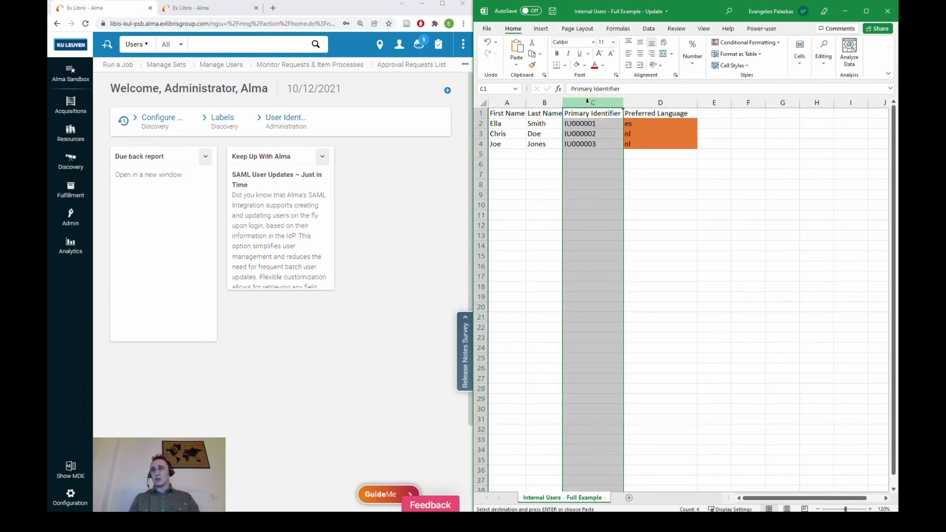
ctrl+click(638, 102)
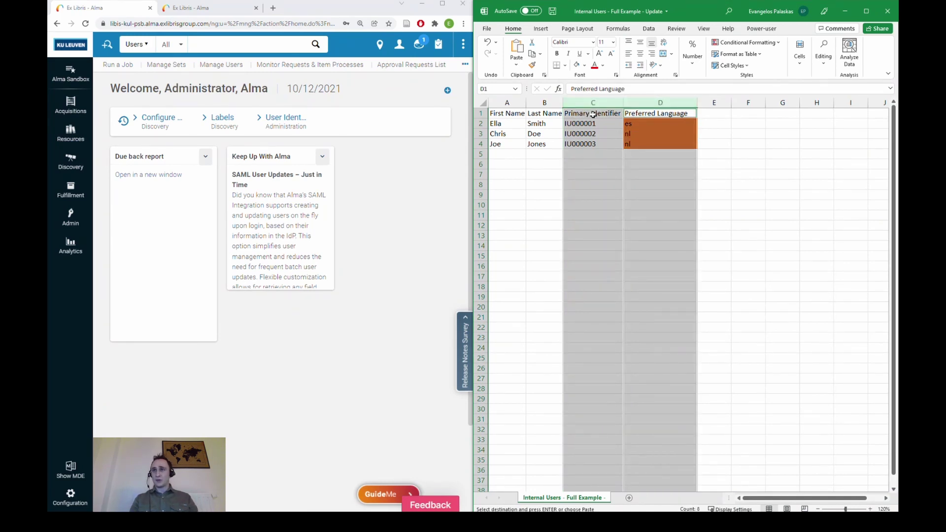
click(501, 102)
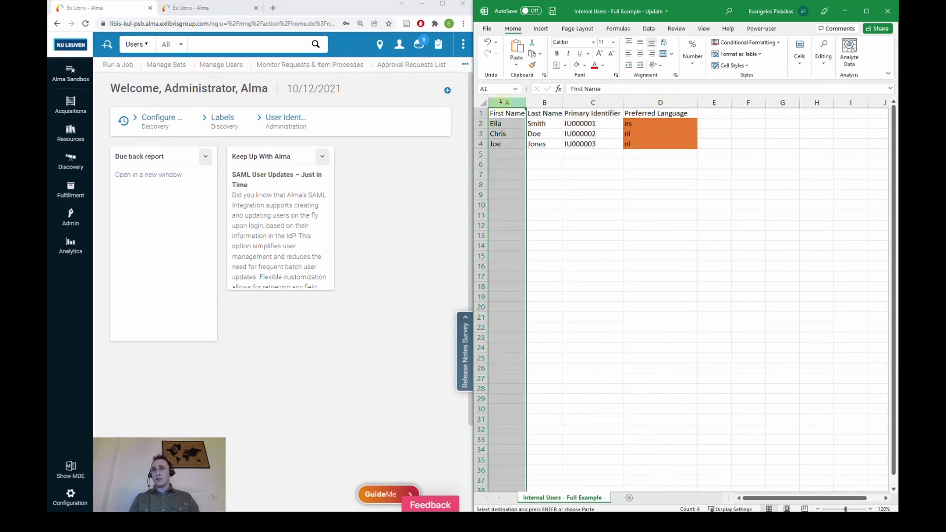
ctrl+click(533, 102)
key(Delete)
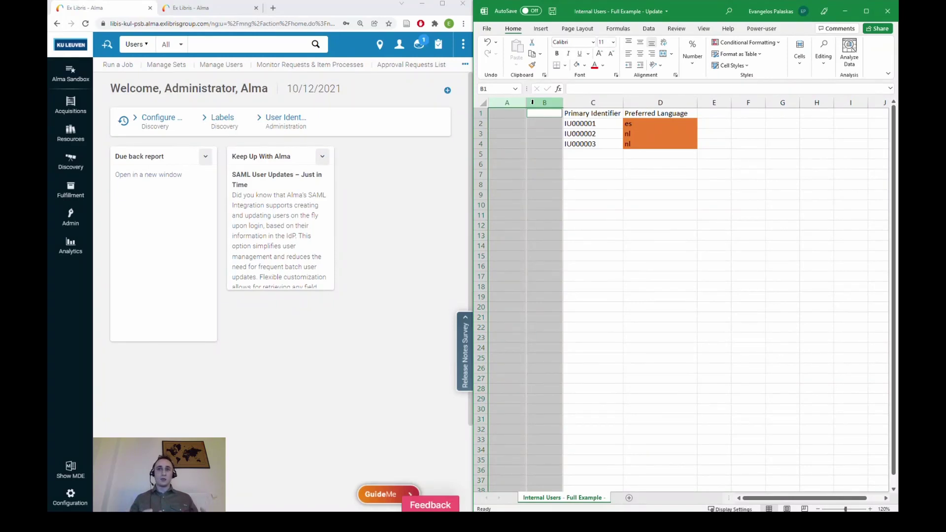
key(ctrl+z)
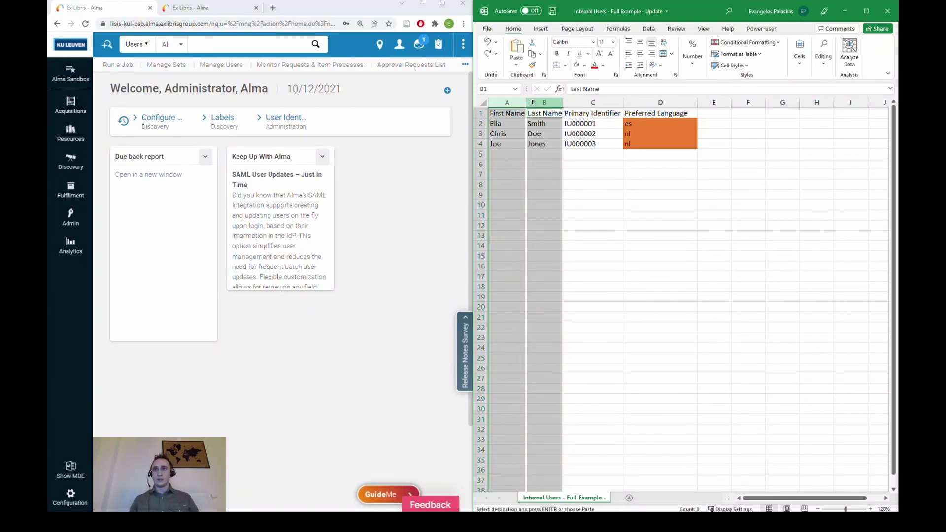
Look up the workbook's first user in Alma by primary identifier and check the preferred language in that record
click(581, 122)
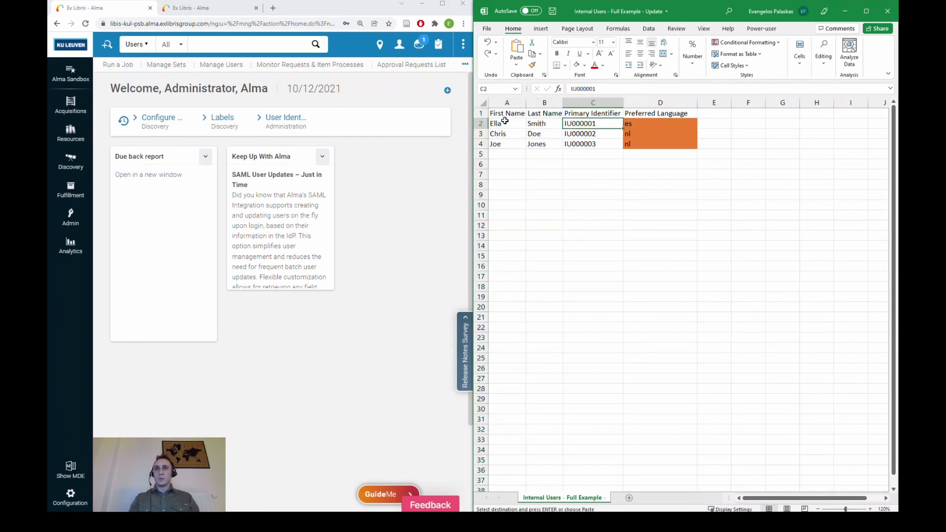
click(259, 44)
text(IU000001)
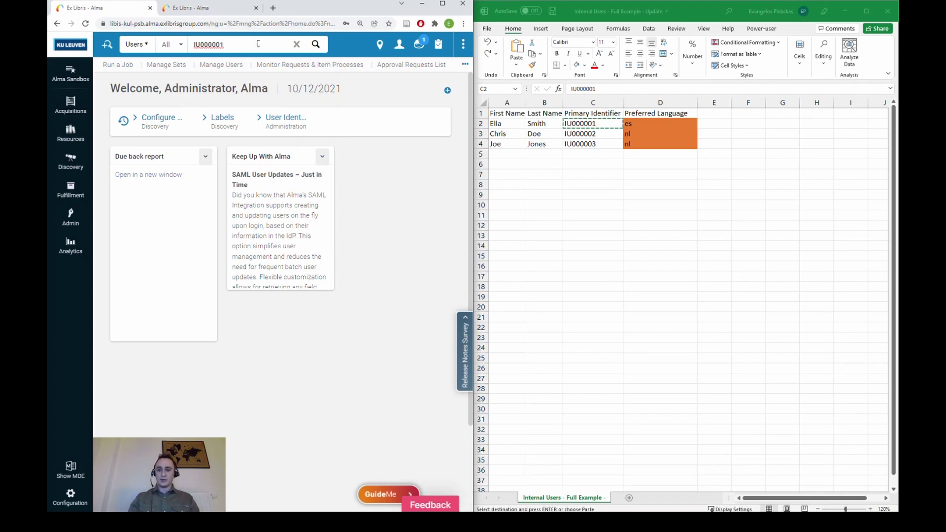
key(Return)
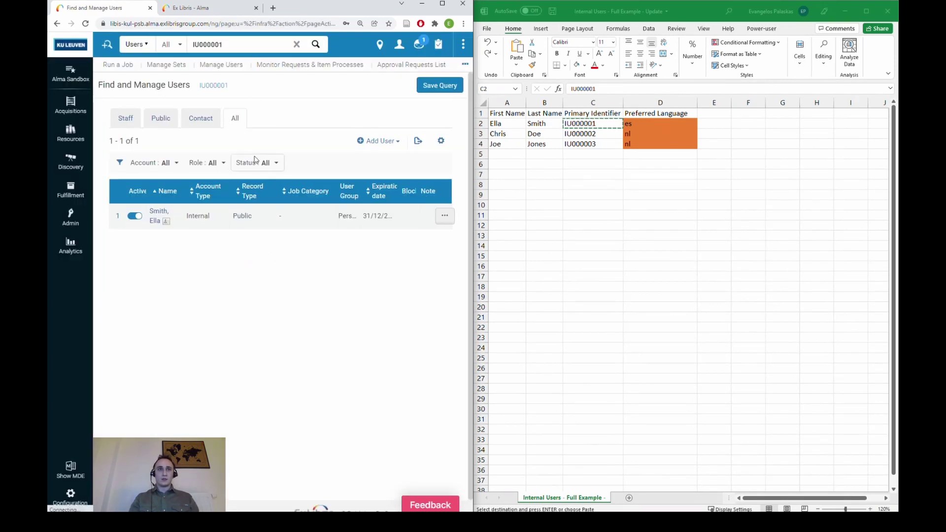
click(154, 217)
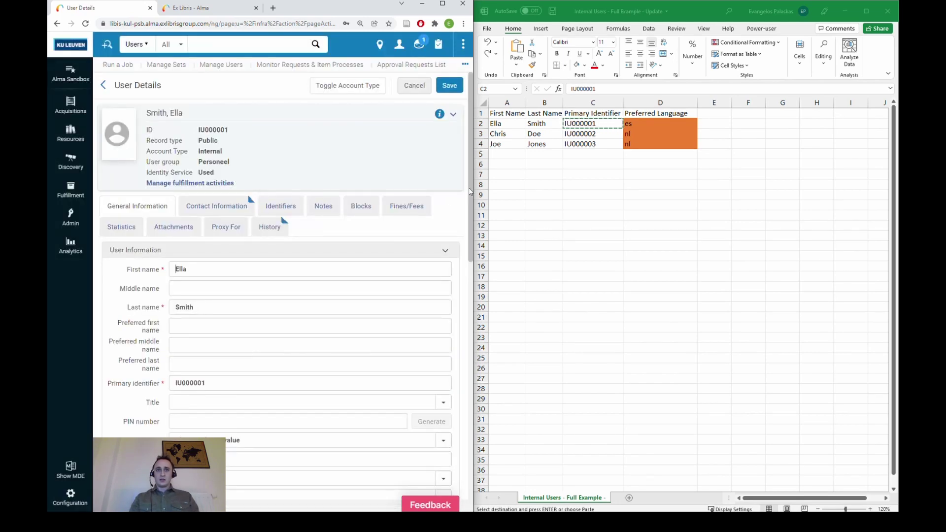
drag(470, 192, 474, 265)
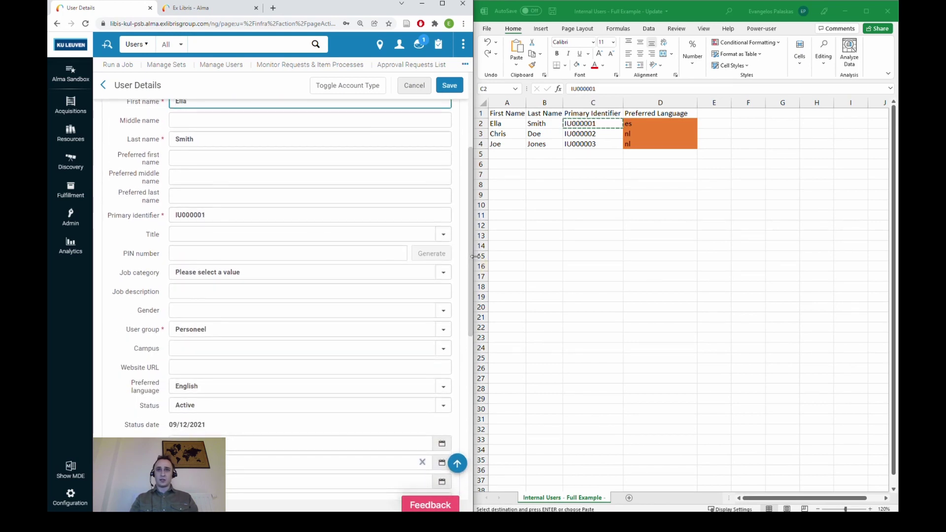
drag(473, 257, 472, 306)
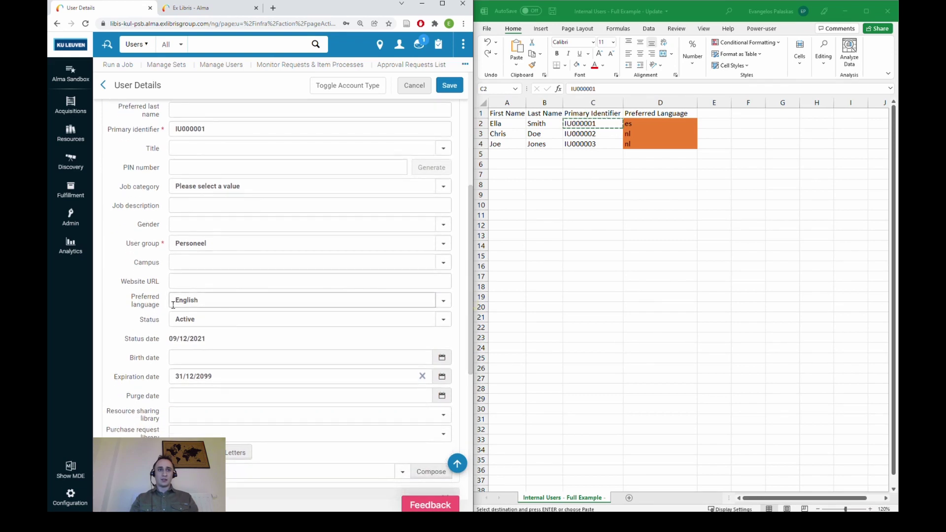
drag(473, 291, 468, 176)
Look up the second listed user in Alma by primary identifier and check the record's preferred language
click(218, 49)
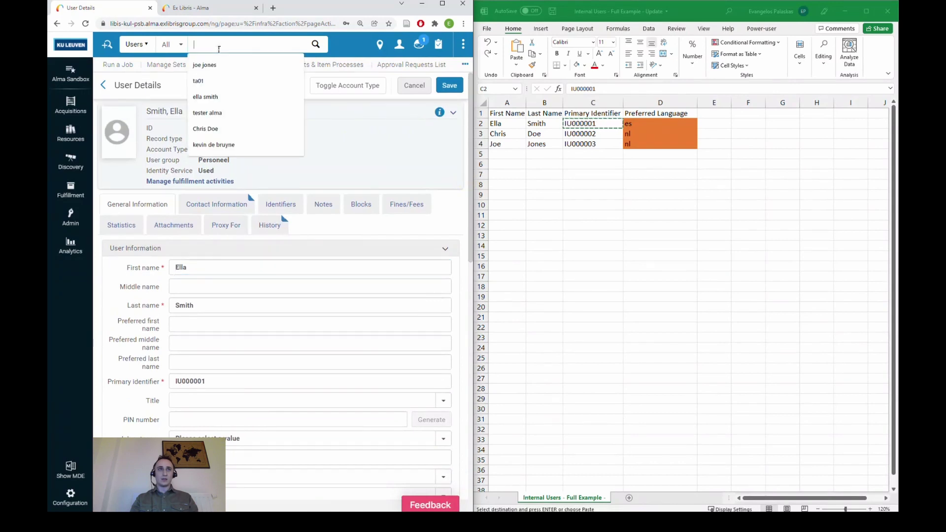
text(IU00000)
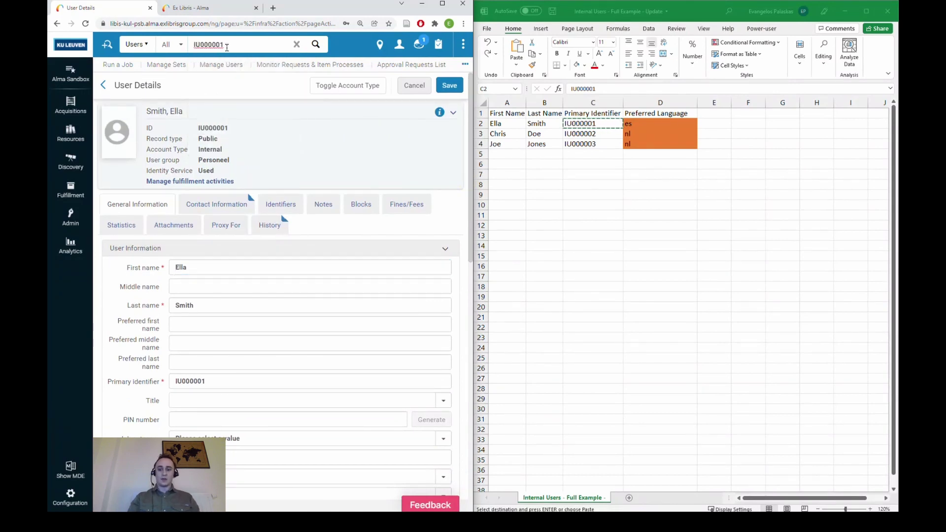
text(2)
key(Return)
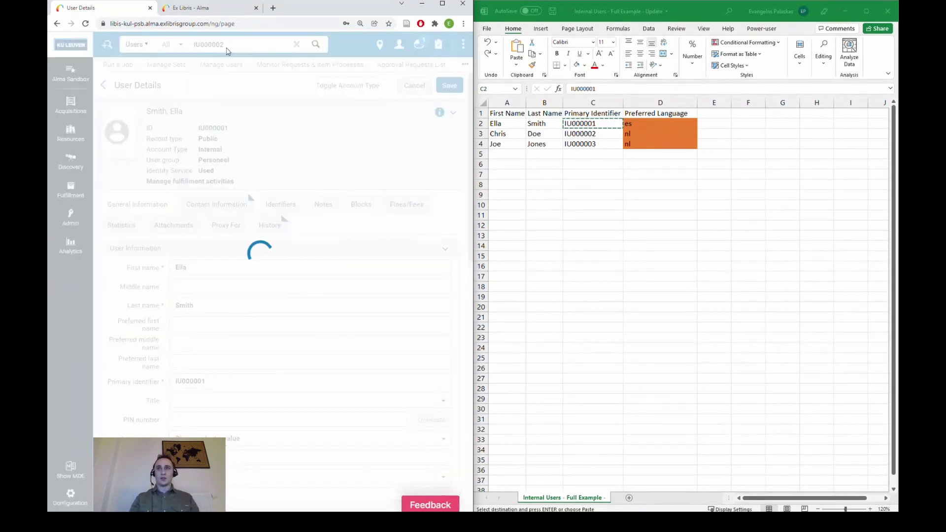
click(163, 211)
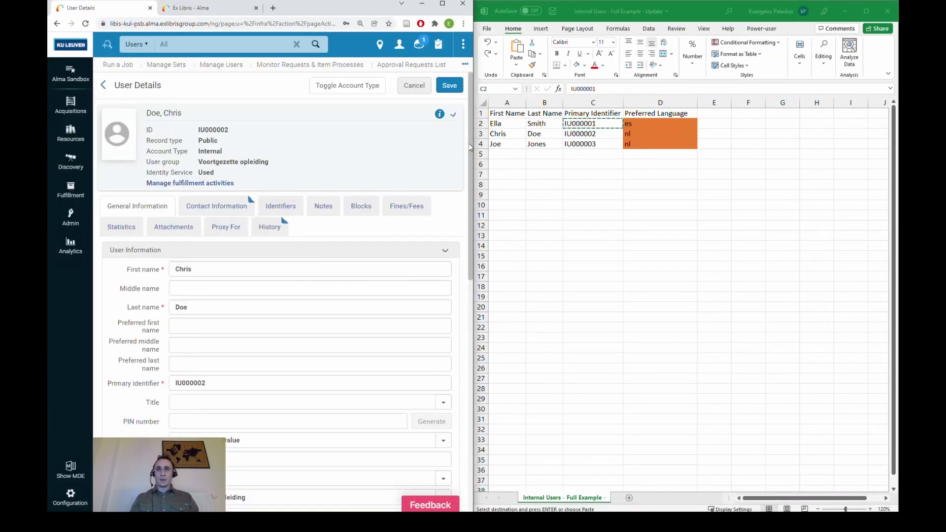
drag(472, 149, 474, 237)
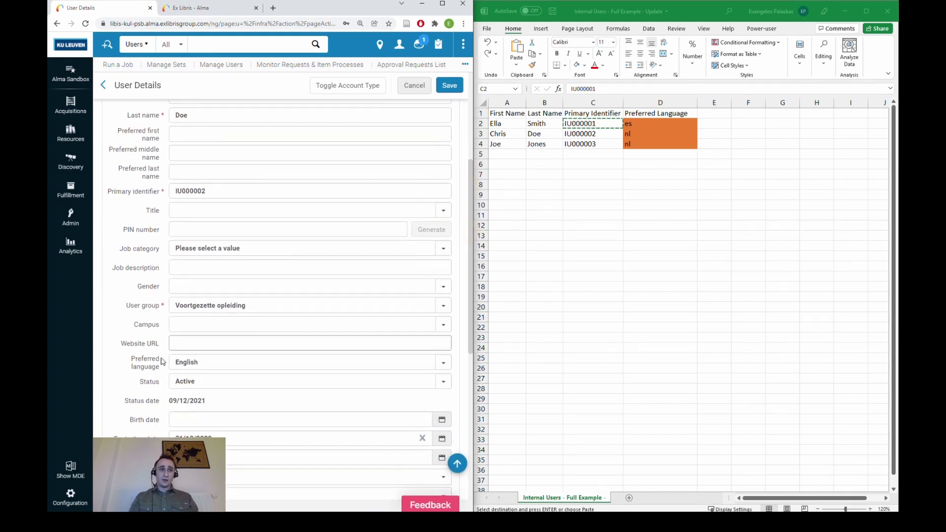
drag(160, 370, 131, 358)
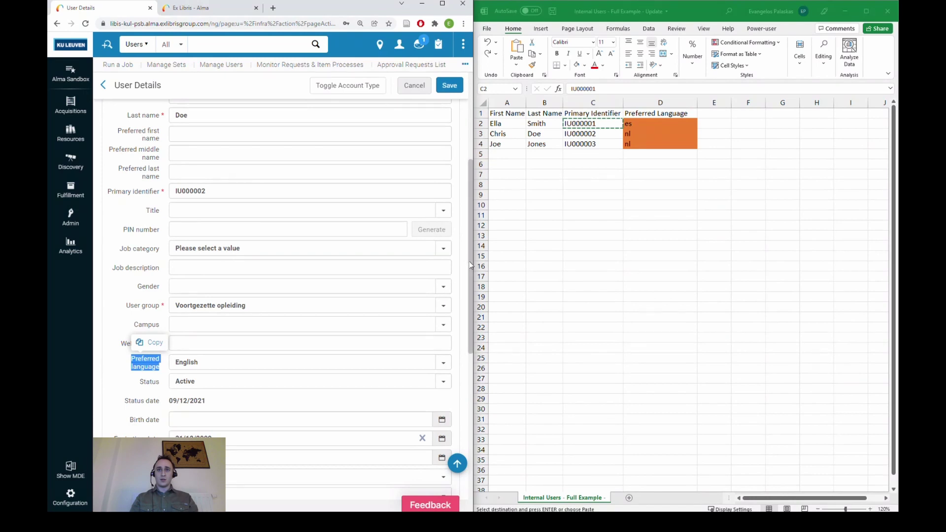
drag(471, 264, 461, 186)
Look up the third listed user in Alma by primary identifier and check the record's preferred language
click(236, 45)
text(IU000001)
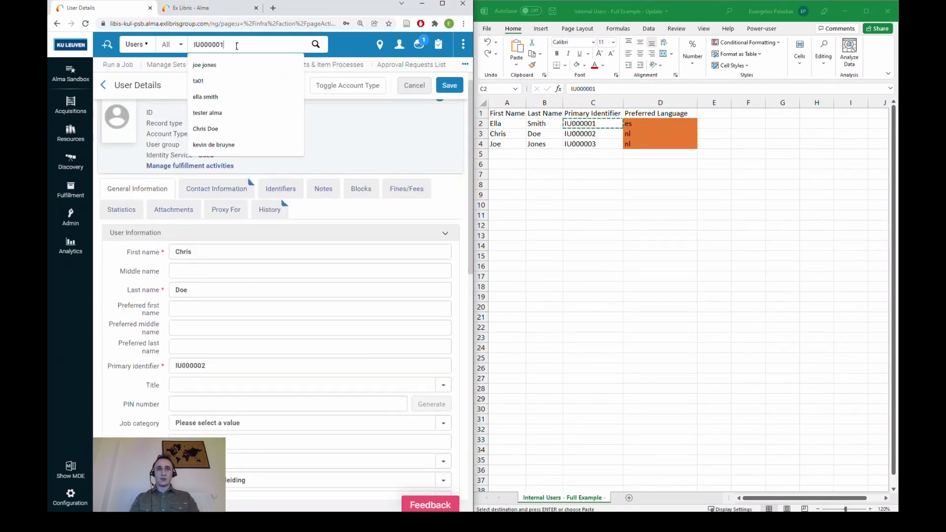
key(BackSpace)
text(3)
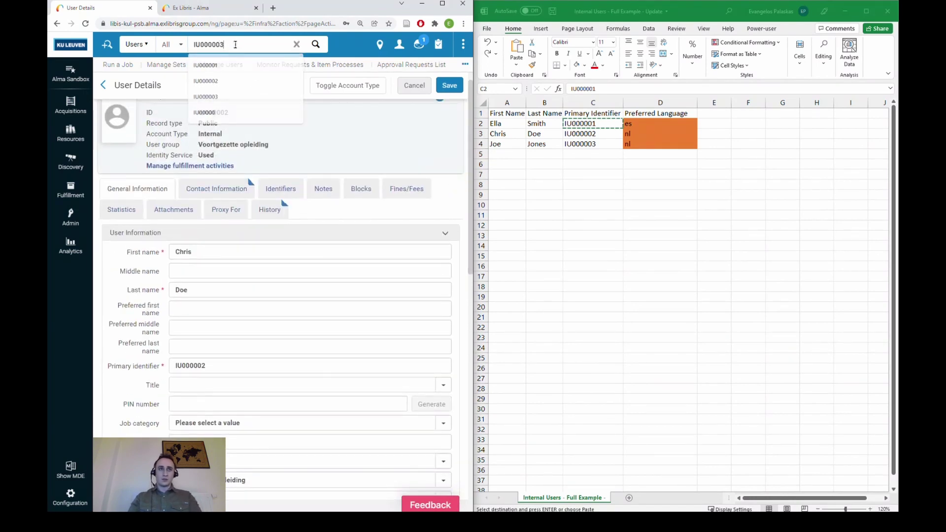
key(Return)
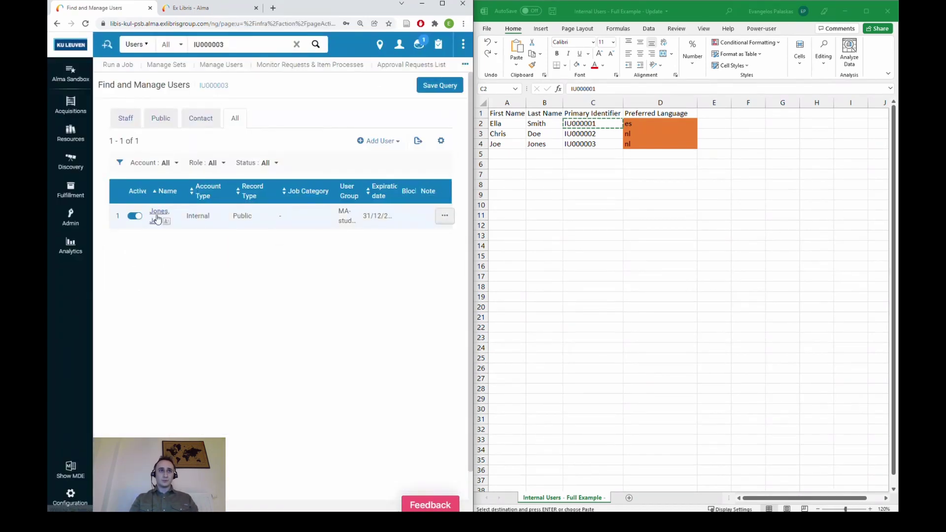
click(156, 215)
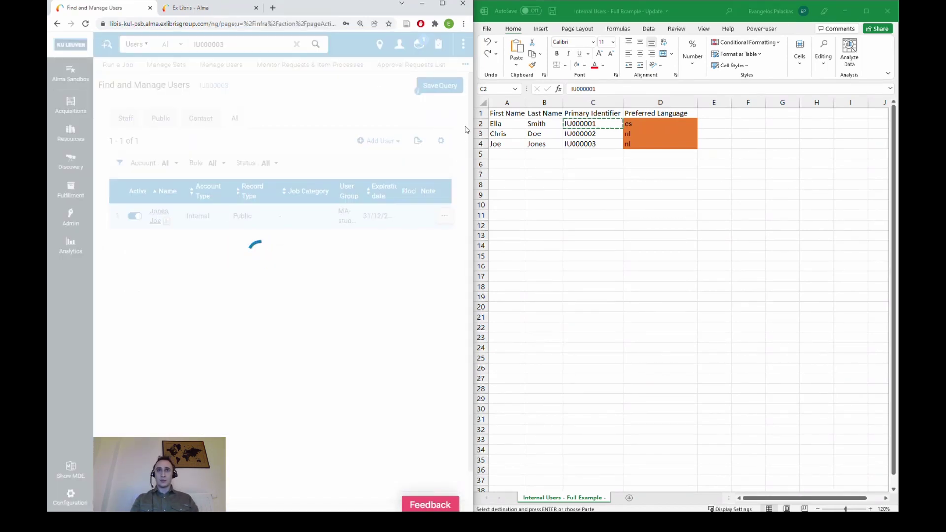
drag(468, 119, 474, 207)
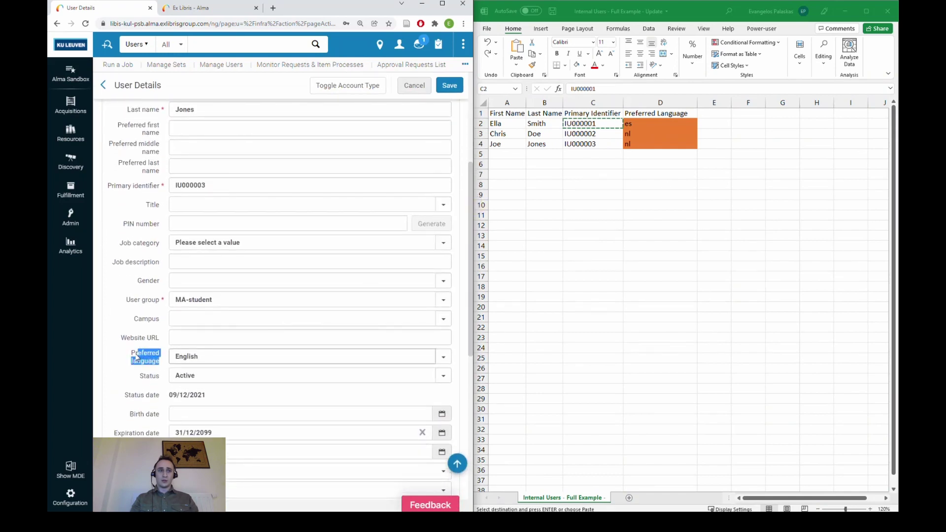
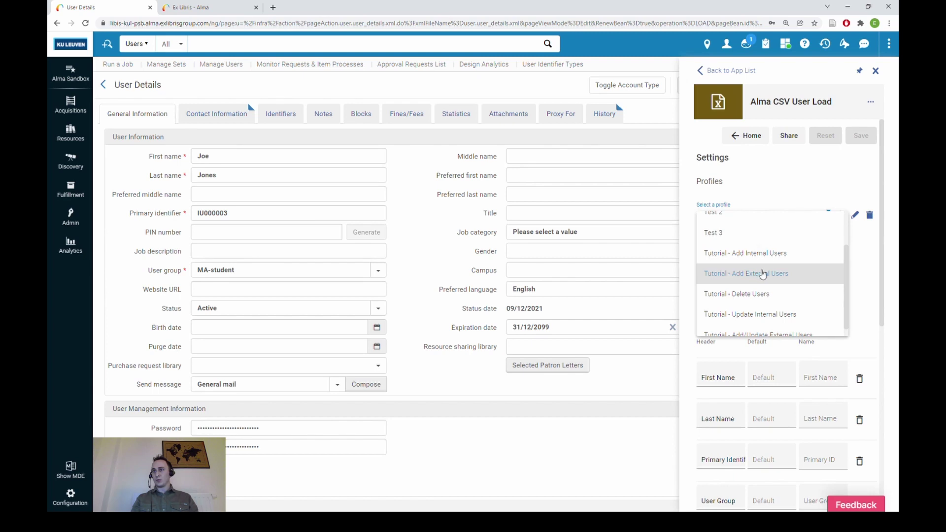
Select the Tutorial - Update Internal Users profile in the Alma CSV User Load settings and review its Primary Identifier and Preferred Language field mappings
click(766, 319)
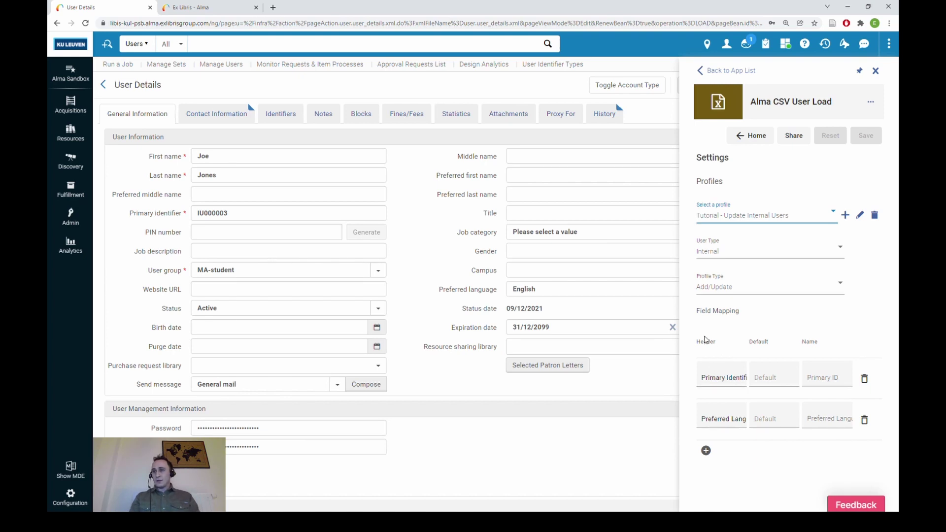
click(721, 377)
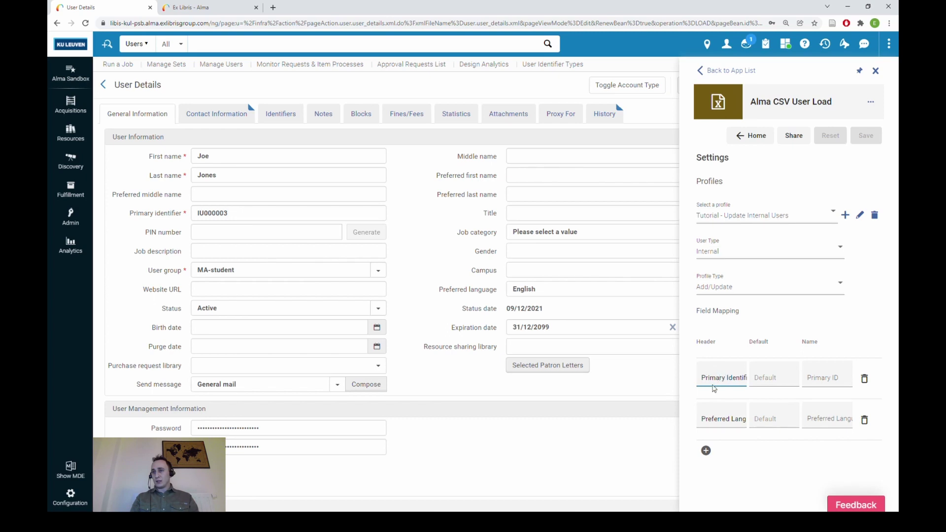
key(End)
key(Home)
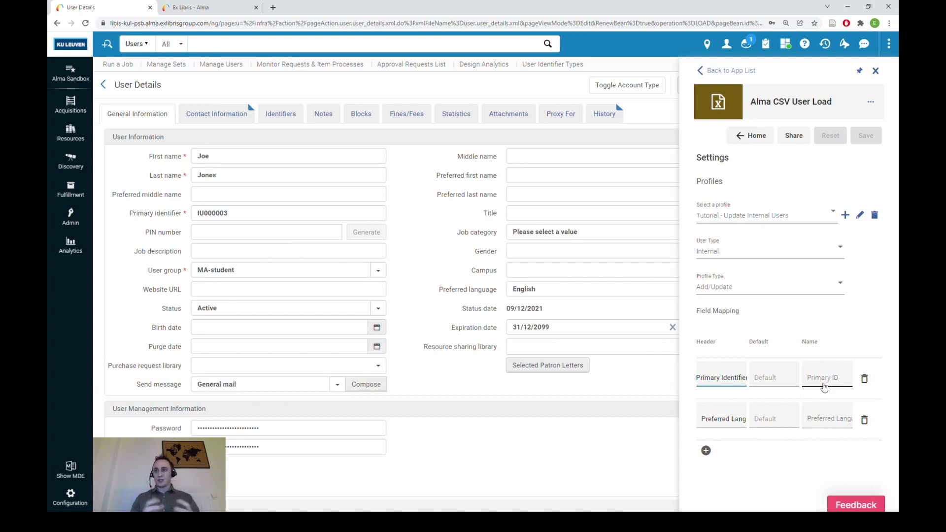
click(722, 420)
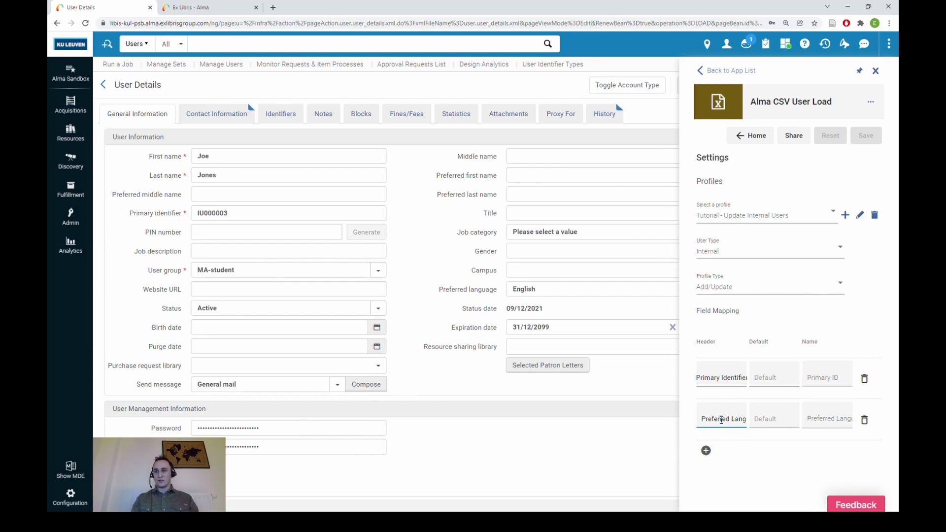
key(End)
key(Home)
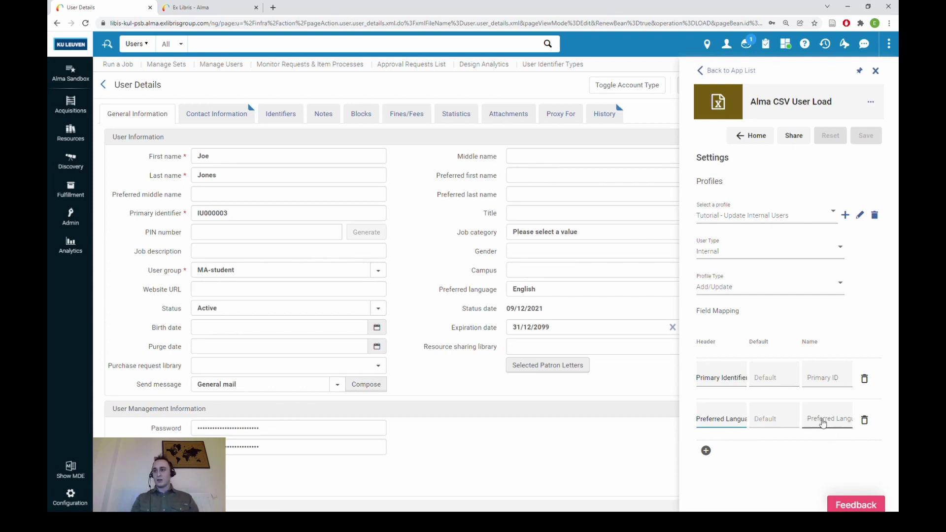
click(822, 422)
click(834, 479)
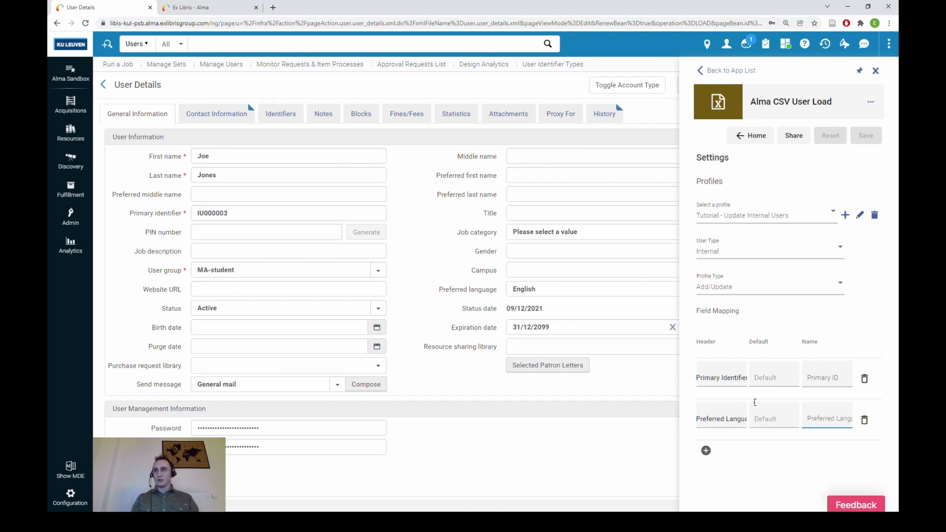
Load users from Internal Users - Full Example - Update.csv in the Add - Update template folder with the selected profile, confirming the update
click(760, 141)
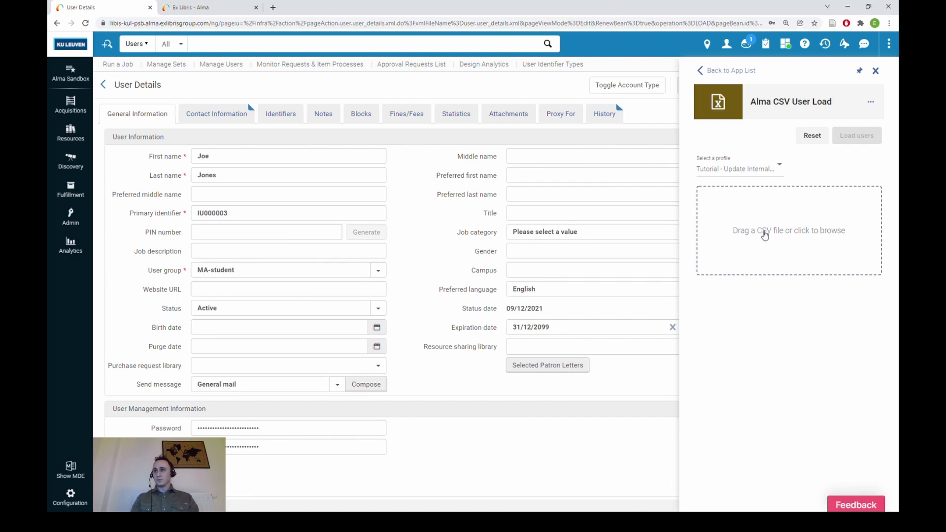
click(764, 233)
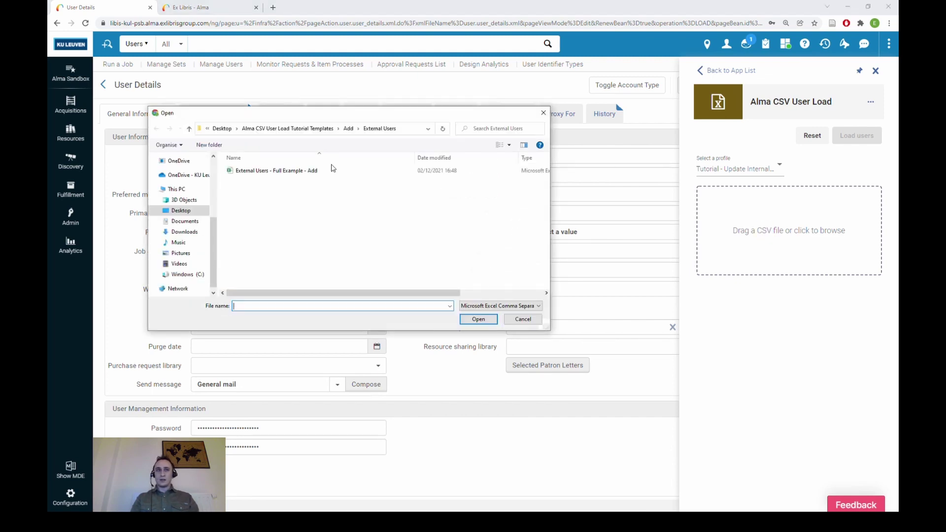
click(305, 130)
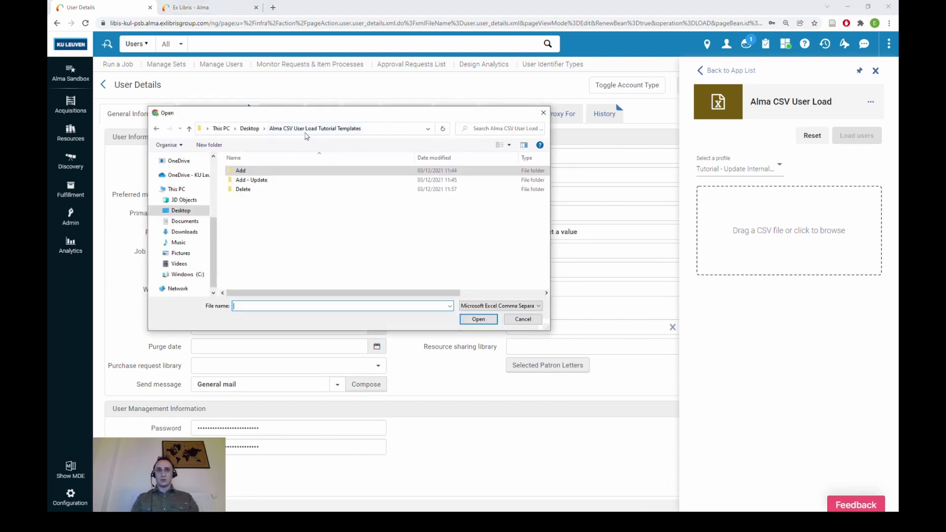
double_click(280, 179)
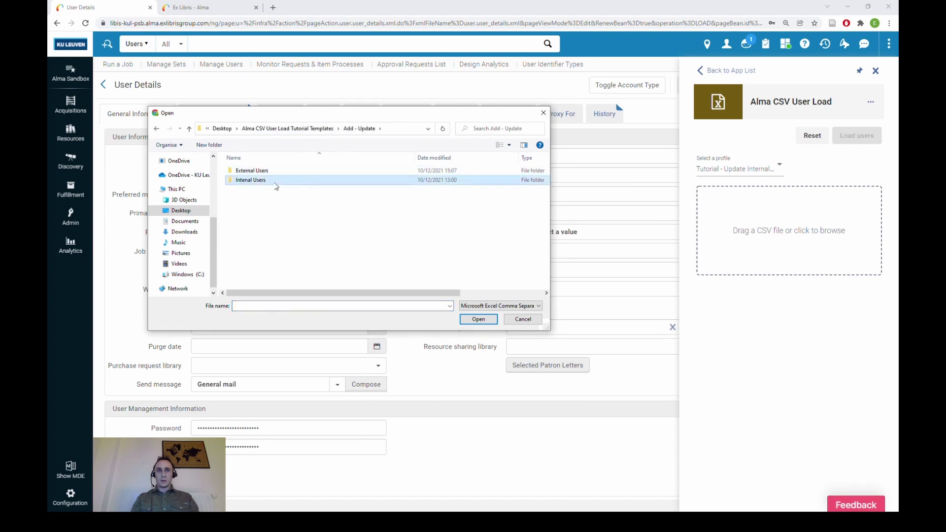
double_click(275, 182)
double_click(266, 171)
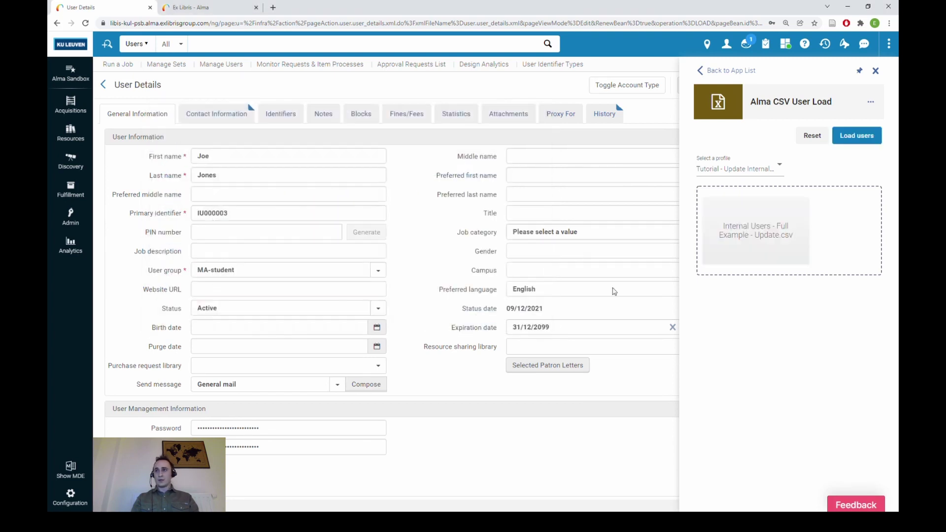
click(848, 141)
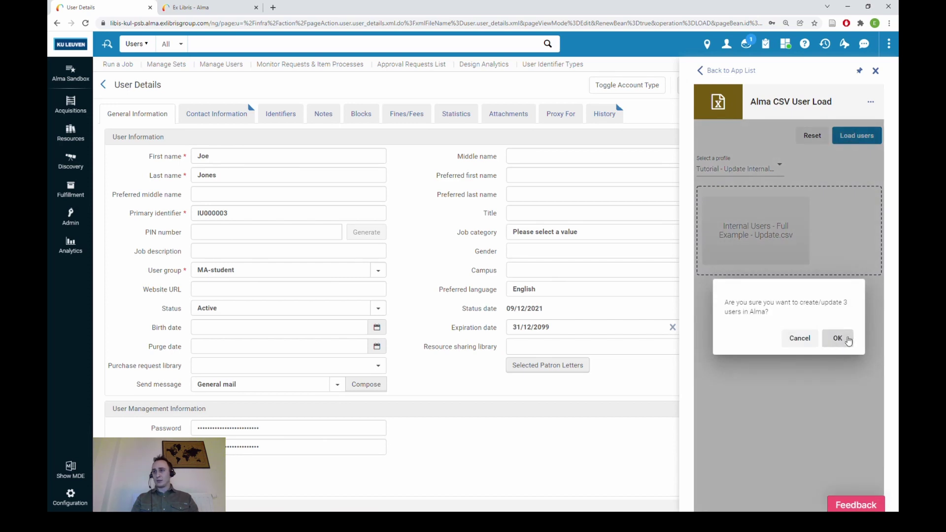
click(847, 339)
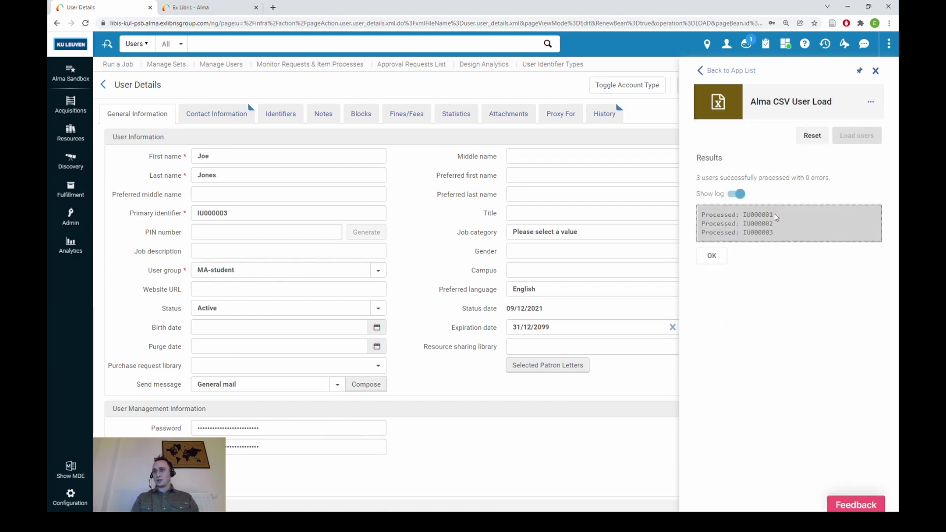
Copy the first processed identifier from the load log, find that user in Alma and check the record's preferred language
drag(775, 216, 753, 216)
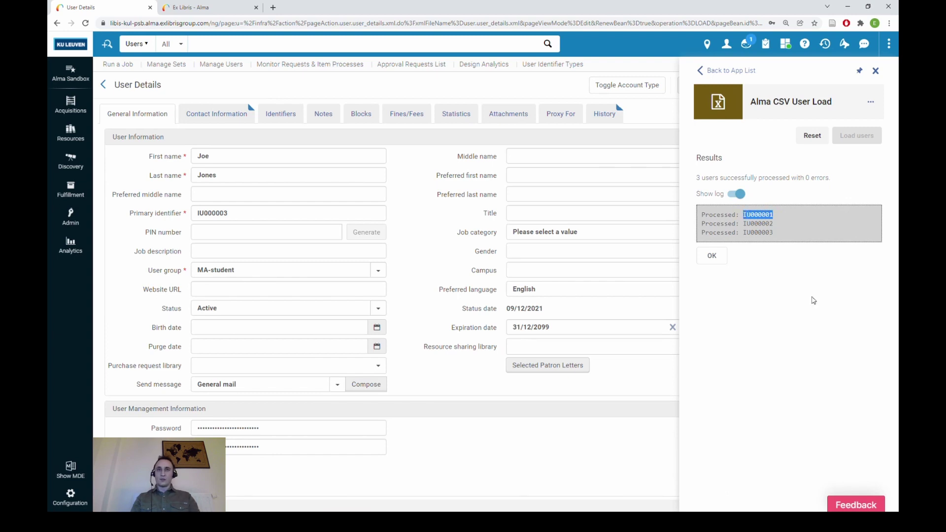
click(335, 47)
text(IU000001)
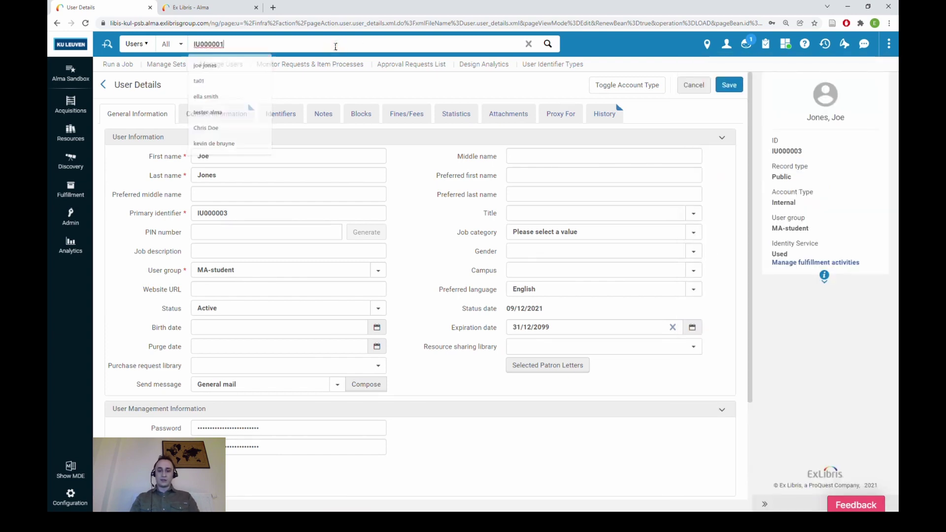
key(Return)
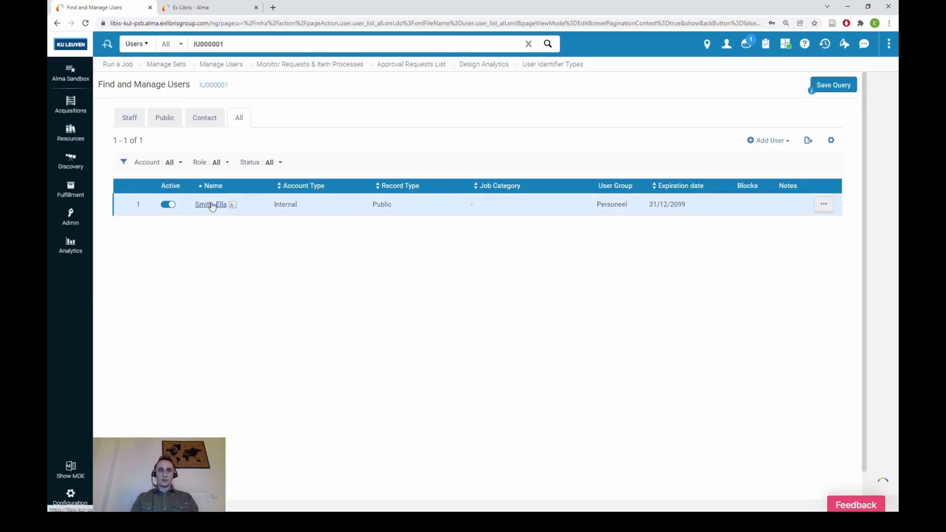
click(211, 205)
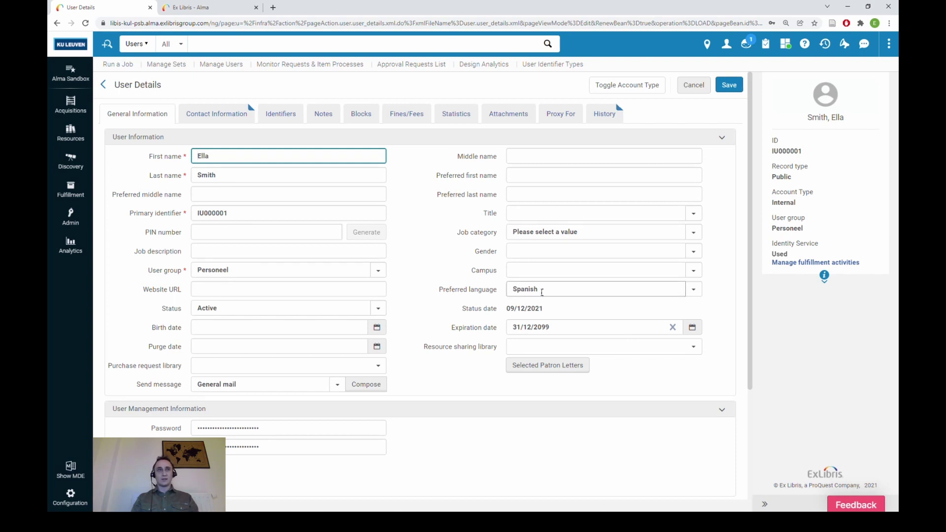
Find the second processed user in Alma by primary identifier and check the updated preferred language
click(214, 47)
text(IU00000)
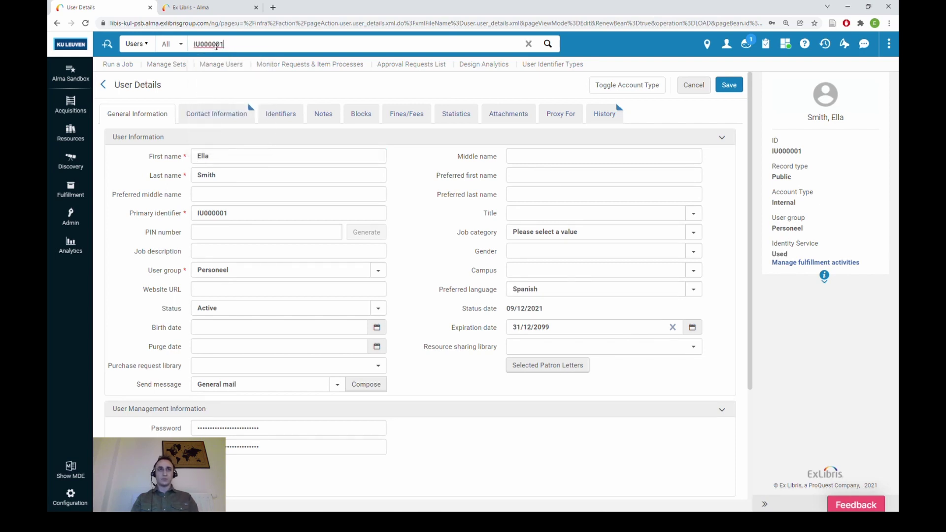
text(2)
key(Return)
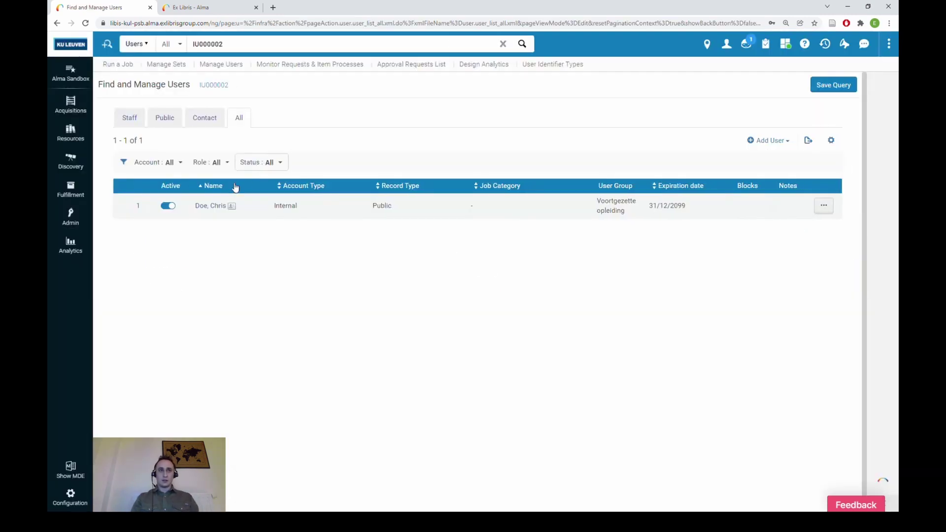
click(211, 206)
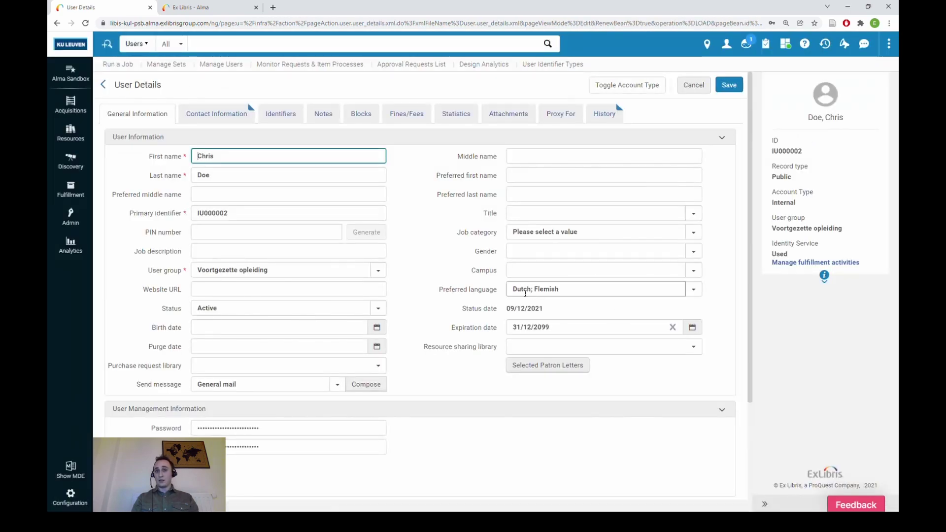
drag(441, 291, 509, 290)
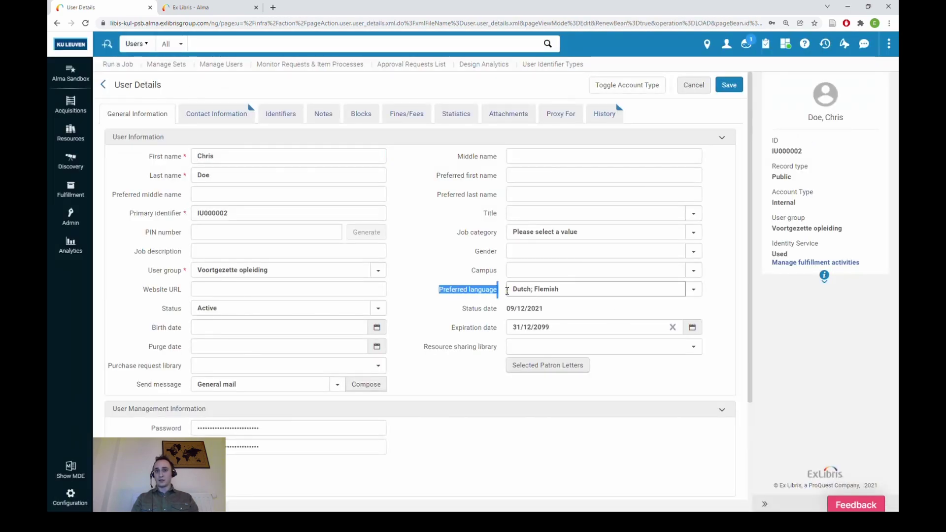
Find the third processed user in Alma by primary identifier and check the updated preferred language
click(277, 44)
text(IU000001)
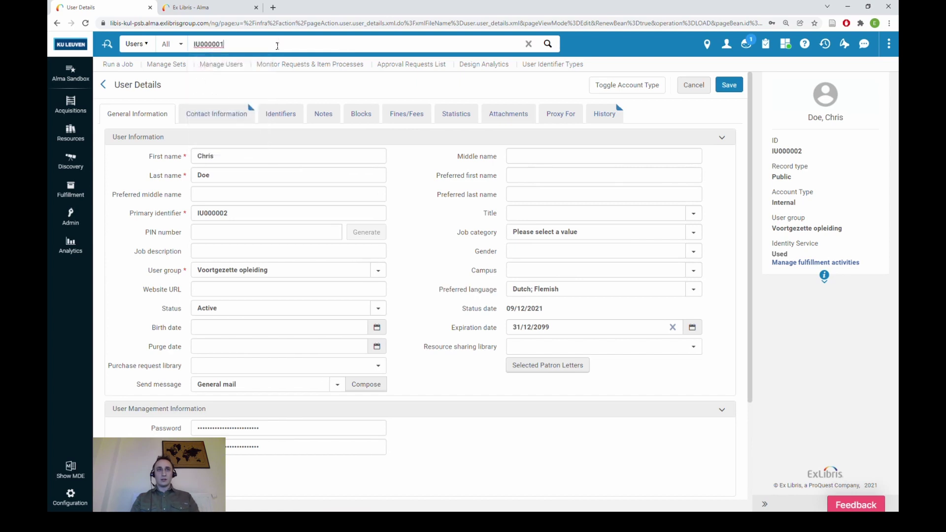
key(BackSpace)
text(3)
key(Return)
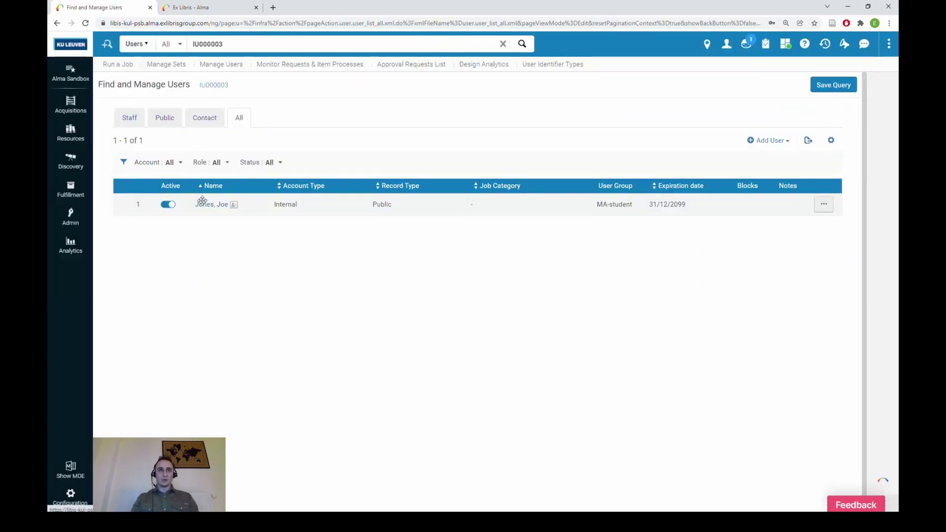
click(209, 204)
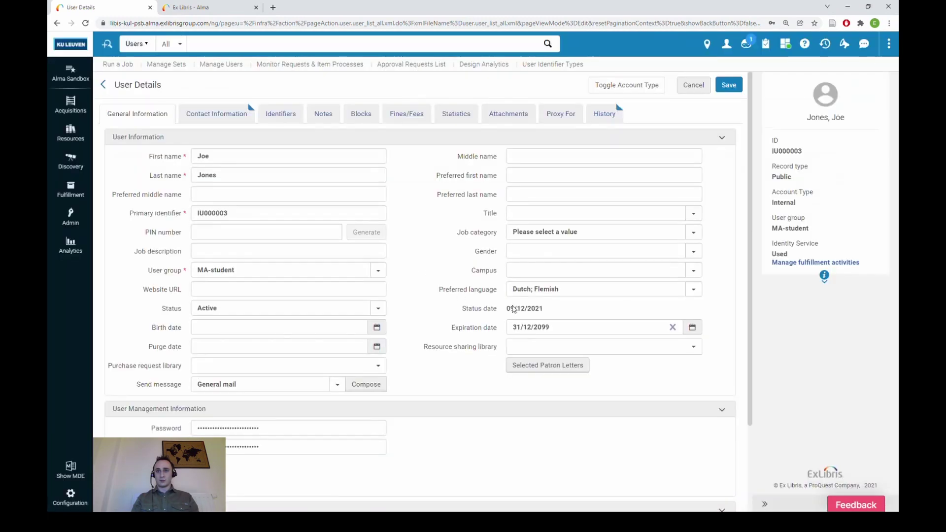
drag(497, 292, 438, 297)
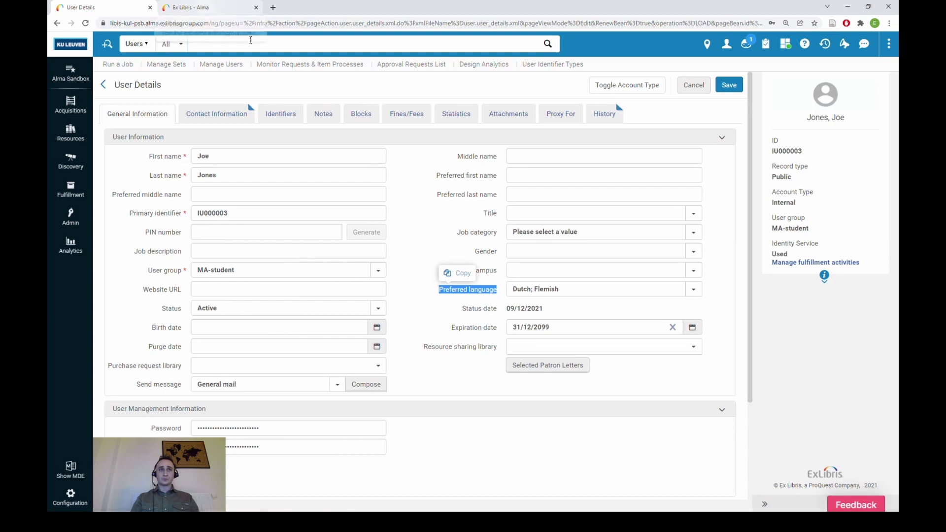
Return to the Alma home page and place it side by side with the External Users - Full Example - Add & Update workbook in Excel
click(79, 48)
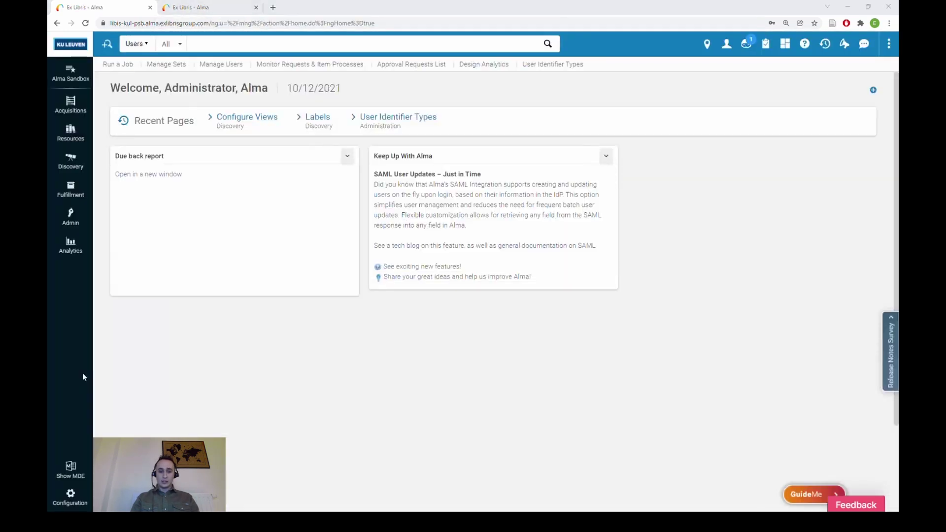
key(alt+Tab)
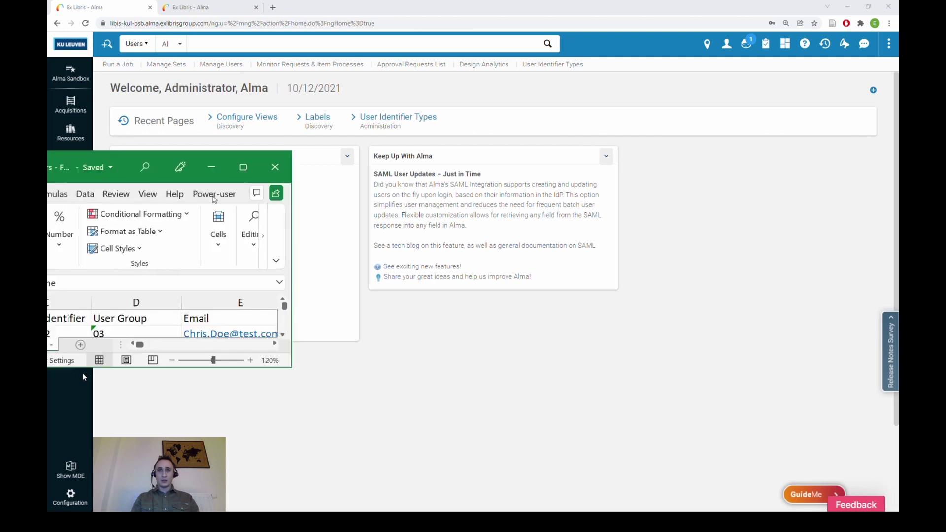
key(super+Right)
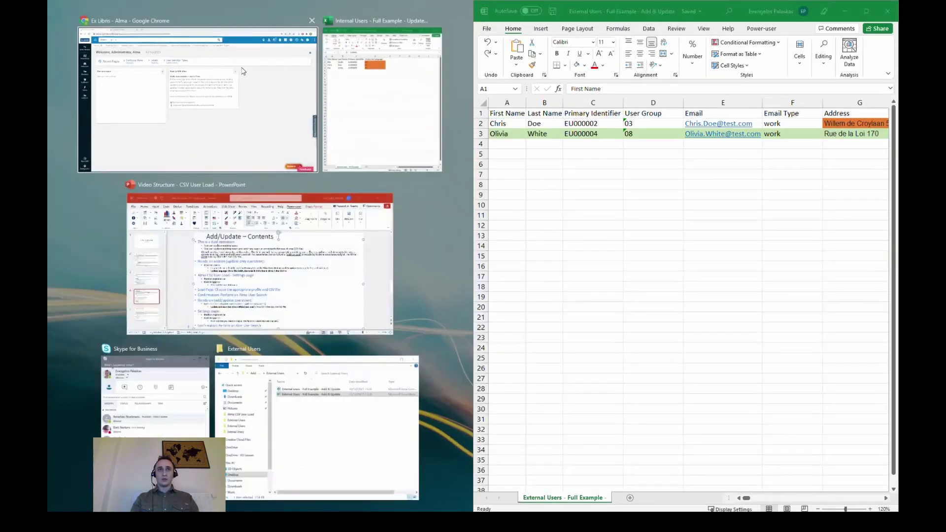
click(240, 76)
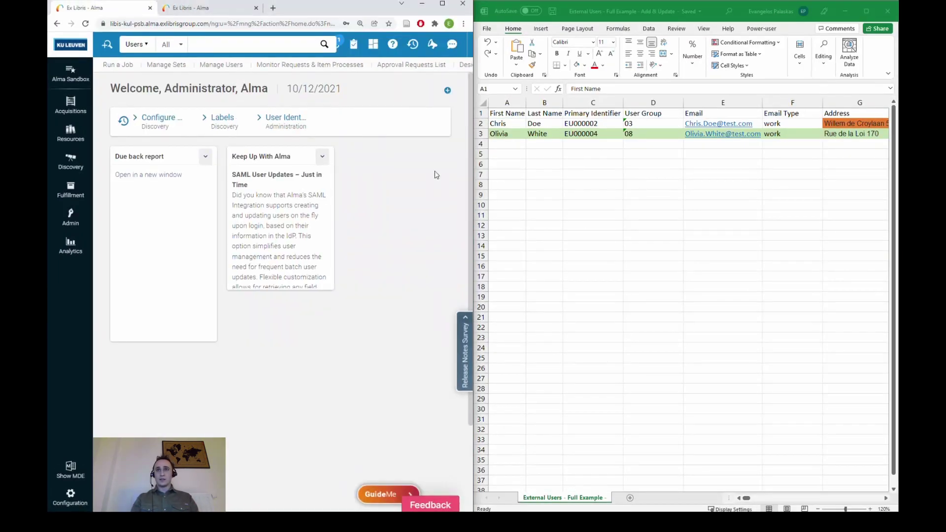
Examine row 2 of the external users workbook, from the name and primary identifier through to the highlighted address
click(480, 123)
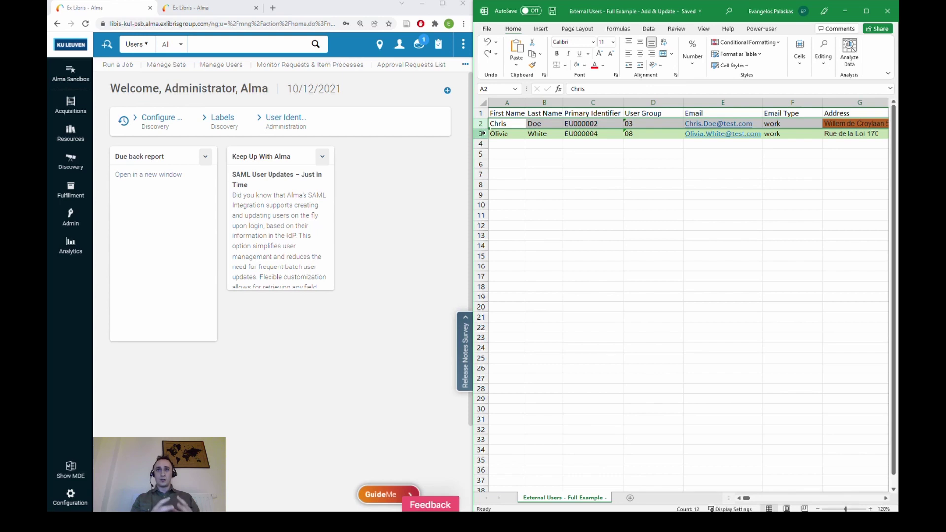
key(shift+BackSpace)
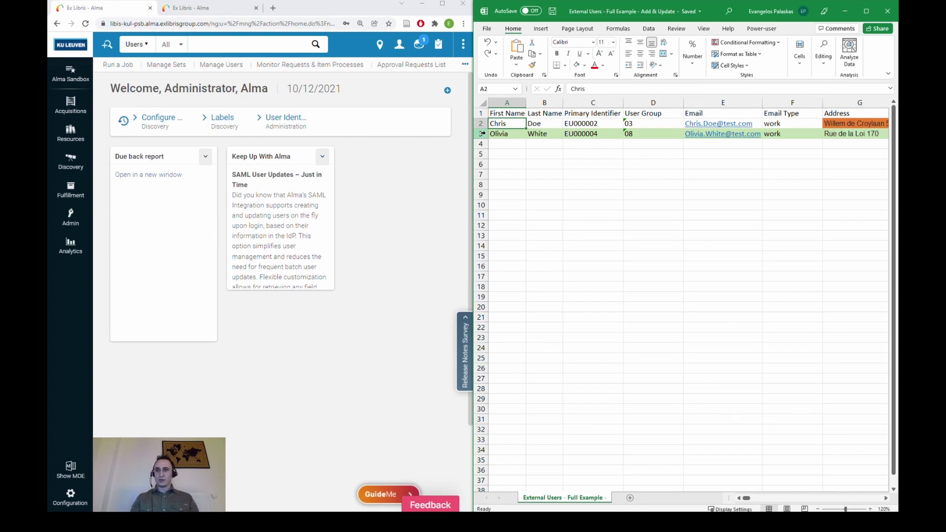
key(Right)
key(Right)
key(Right)
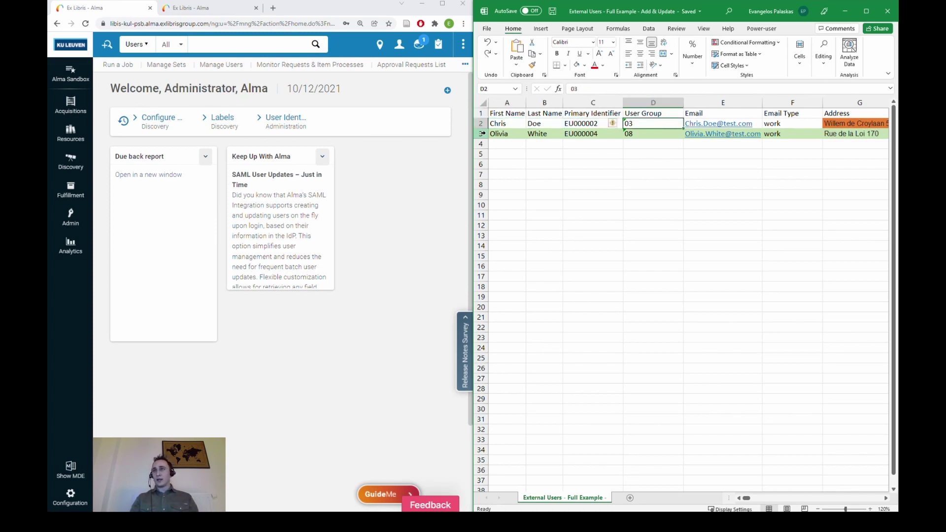
key(Right)
key(Right)
key(Right)
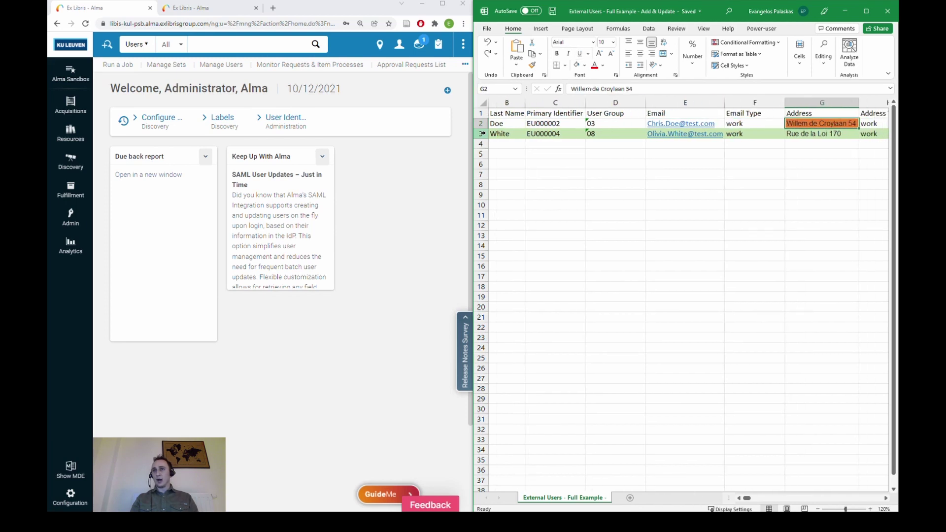
key(Left)
key(Left)
key(Left)
key(Left)
key(Left)
key(Left)
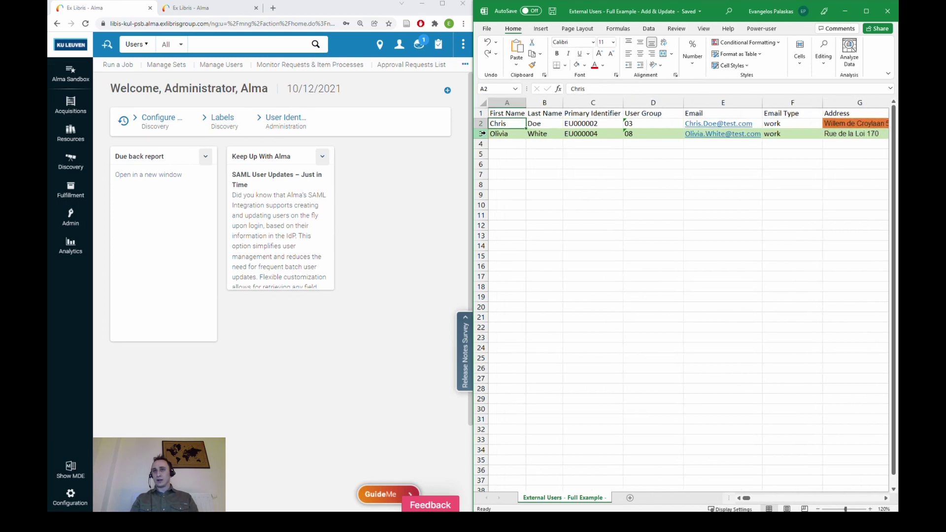
key(Right)
key(Right)
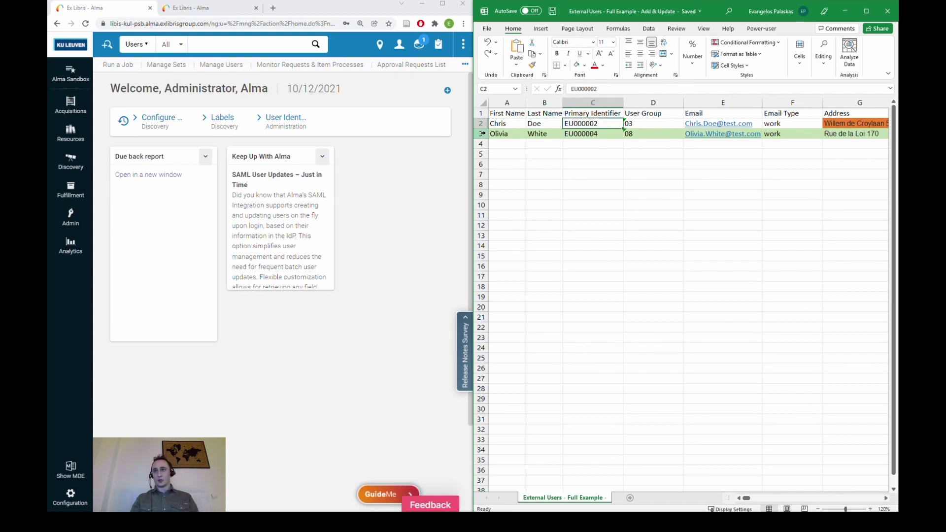
key(Right)
key(Right)
key(Right)
key(Right)
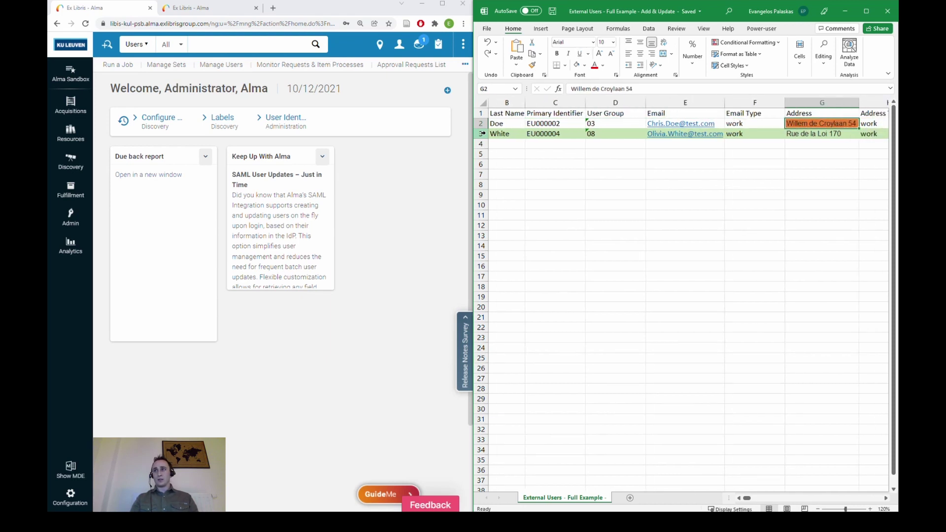
Examine the green row 3 of the external users workbook, from the name and primary identifier through user group, email and email type
key(Down)
key(Left)
key(Home)
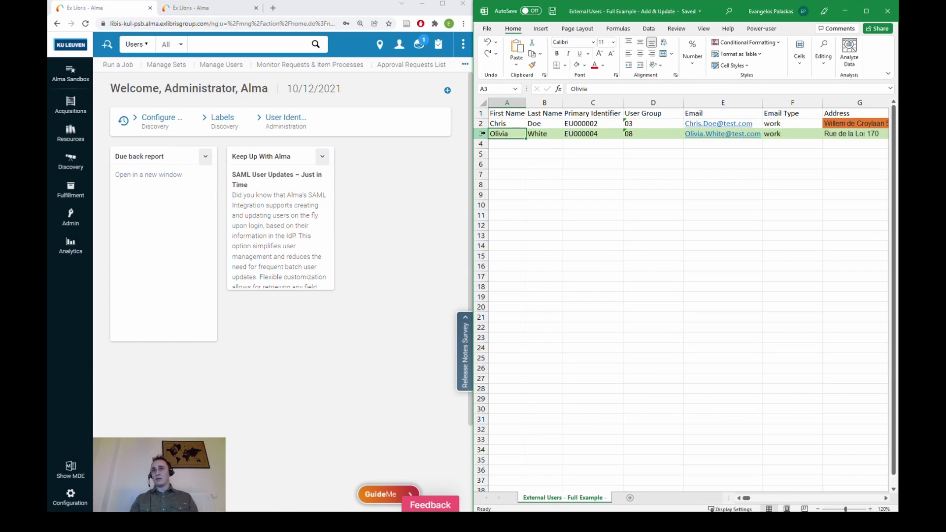
key(Right)
key(Right)
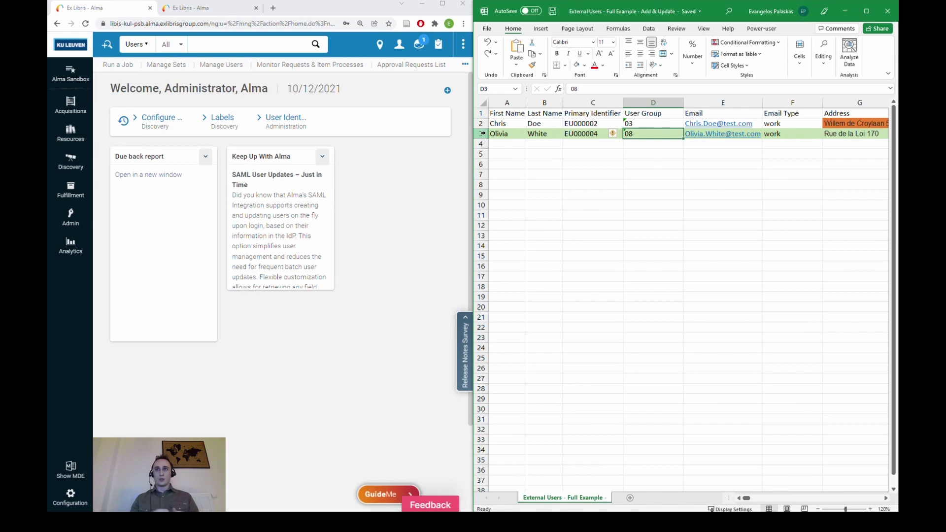
key(Right)
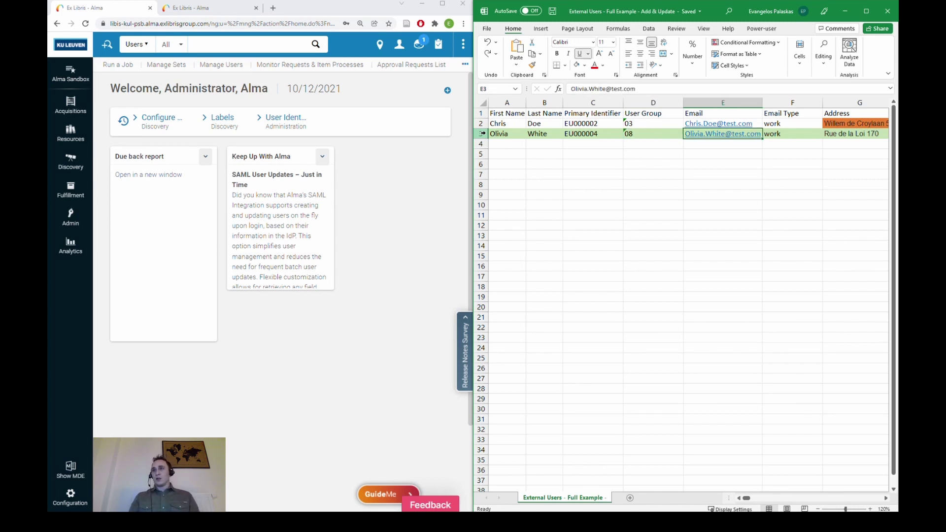
key(Right)
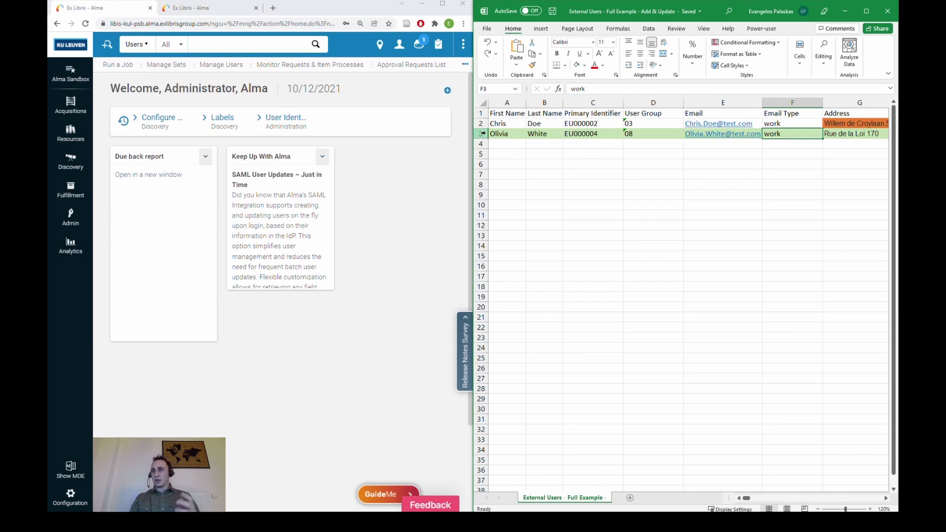
key(Left)
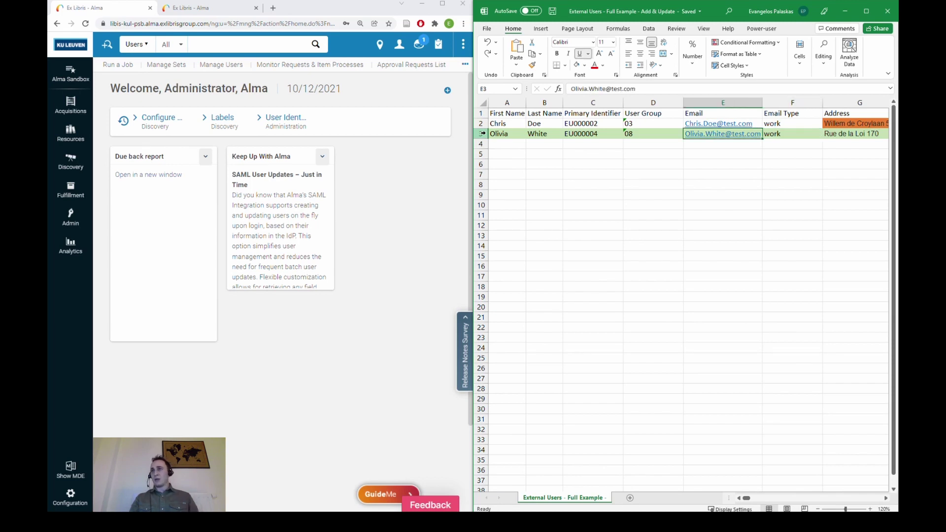
Examine the rest of green row 3, from address and address type through expiration date, additional ID and external system code, and return to the row's start
key(Right)
key(Right)
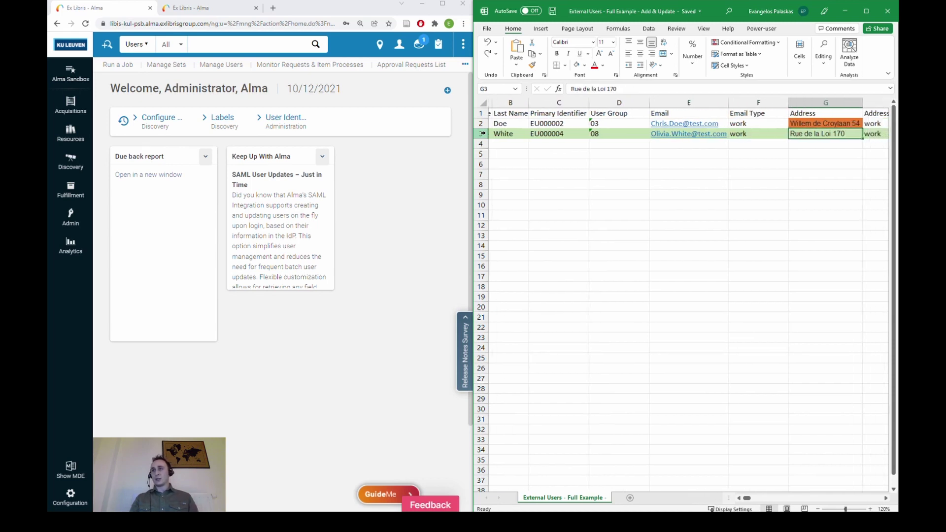
key(Right)
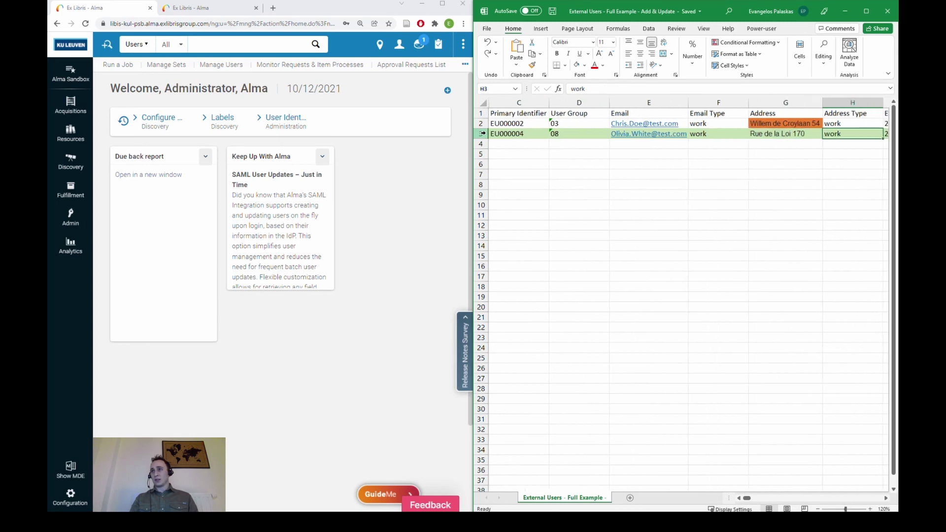
key(Left)
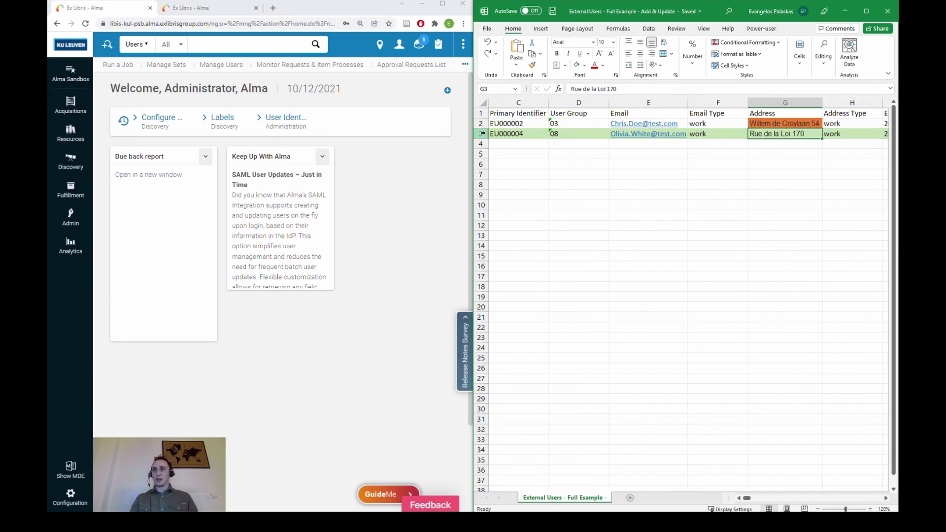
key(Right)
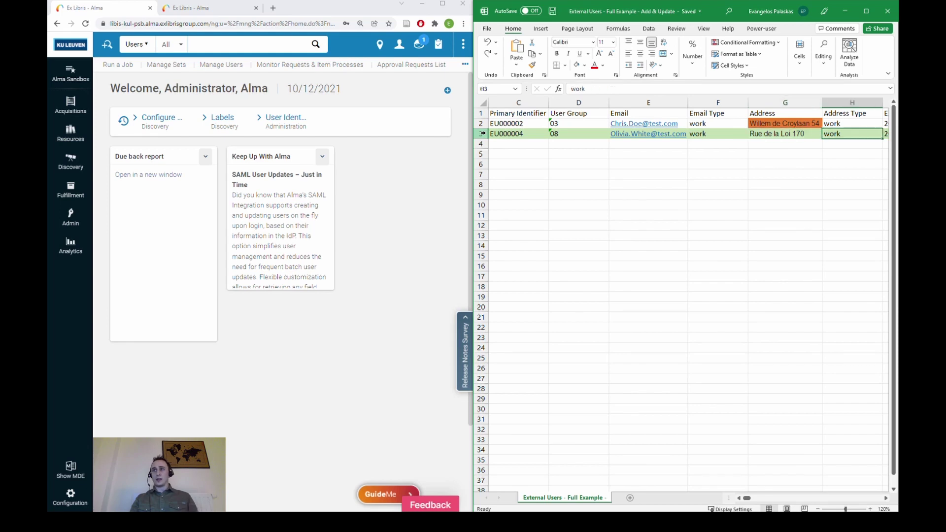
key(Right)
key(Left)
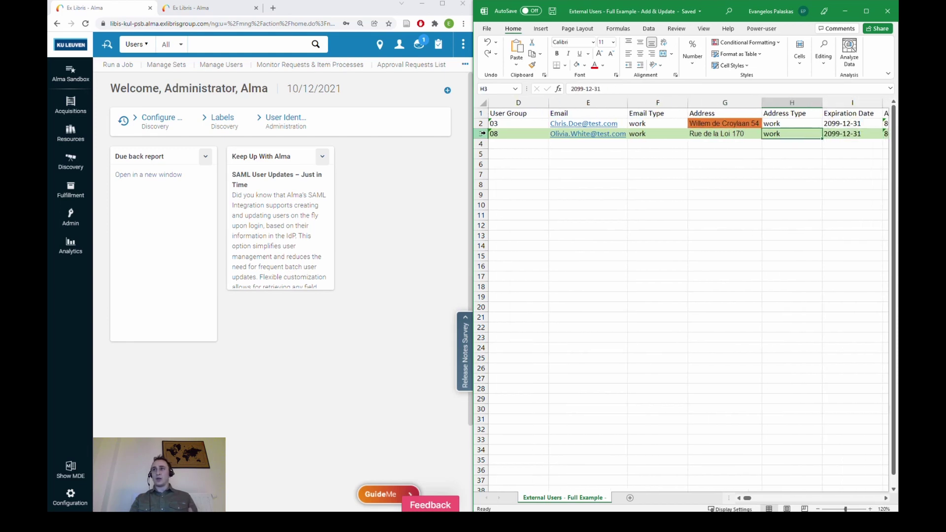
key(Right)
key(Right)
key(Right)
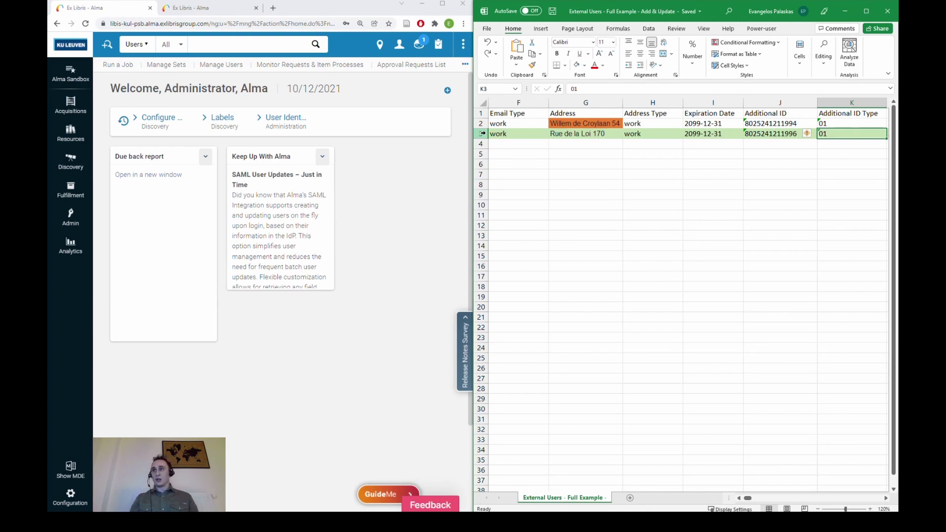
key(Right)
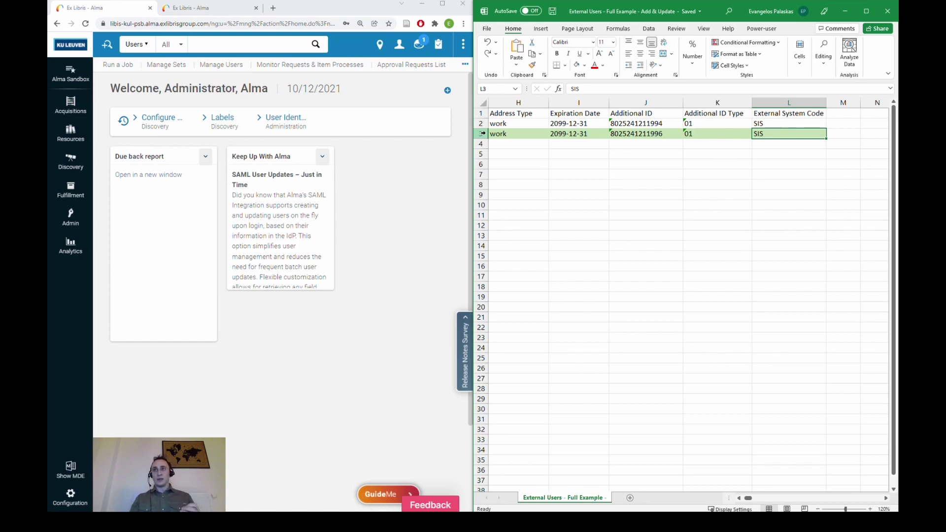
key(Left)
key(Left)
key(Left)
key(Left)
key(Left)
key(Left)
key(Left)
key(Left)
key(Left)
key(Left)
key(Left)
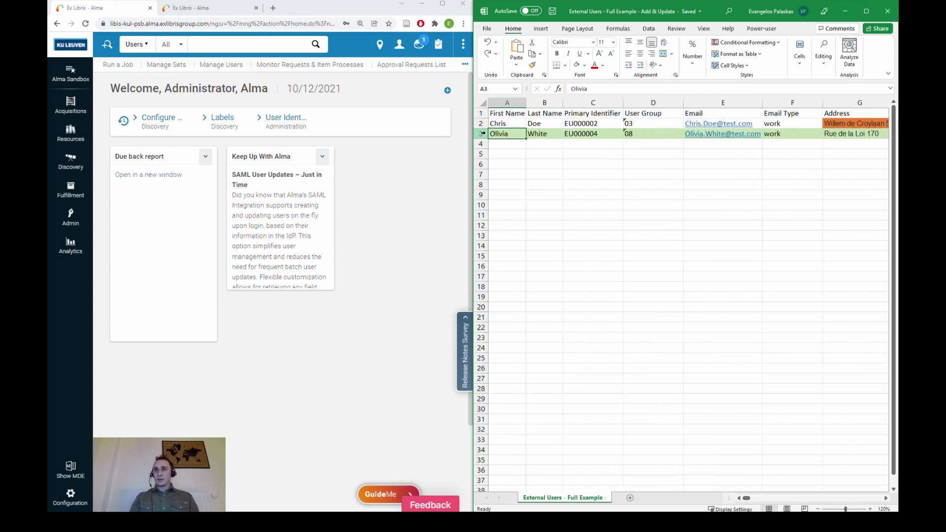
Search Alma users by the primary identifier copied from row 2 of the external users workbook
click(265, 46)
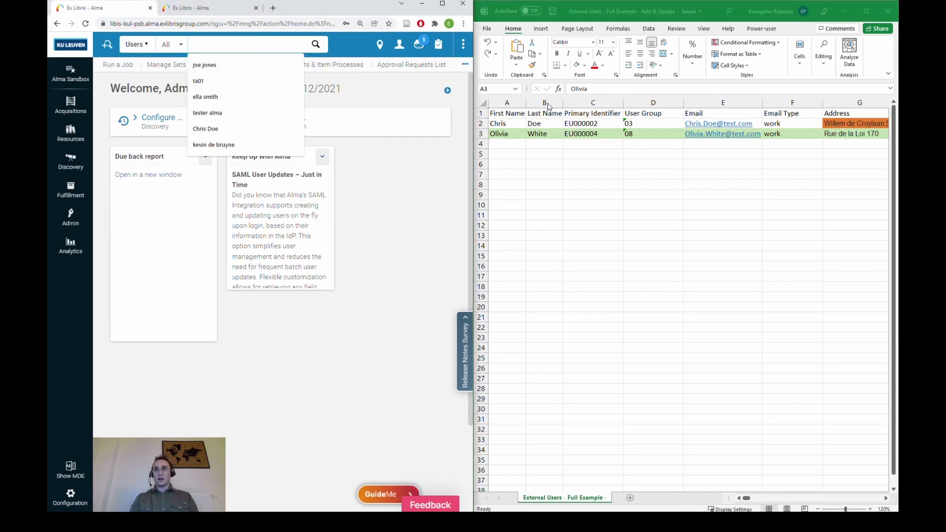
click(581, 124)
key(ctrl+c)
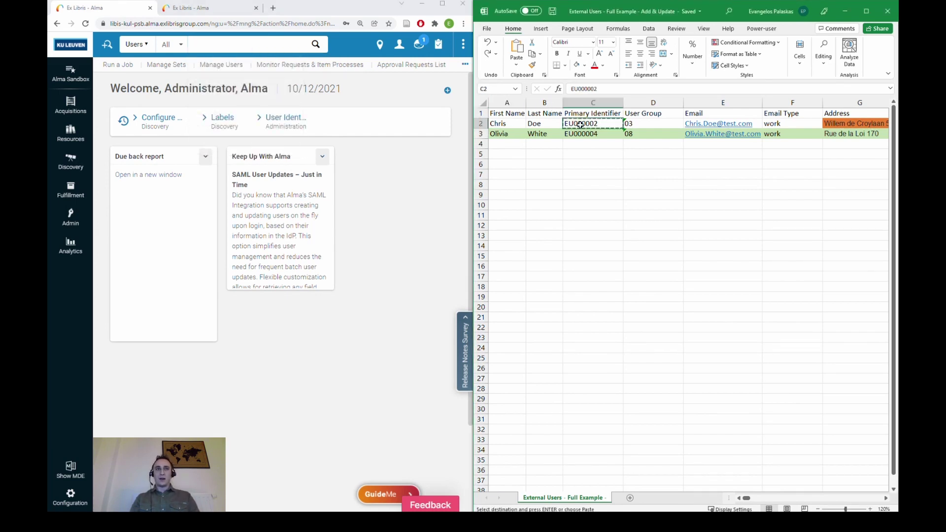
click(279, 51)
key(ctrl+v)
key(Return)
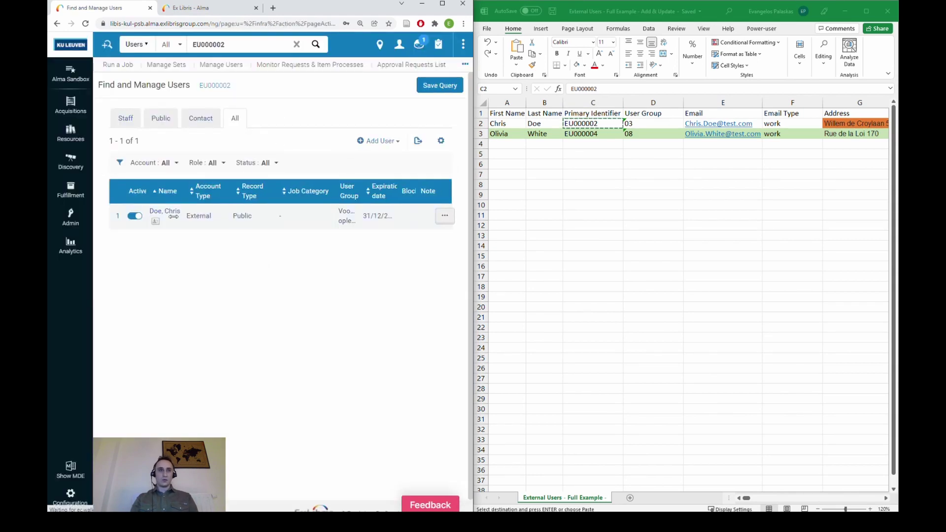
Open the found user's contact information and check the street address against the orange cell in the workbook
click(168, 215)
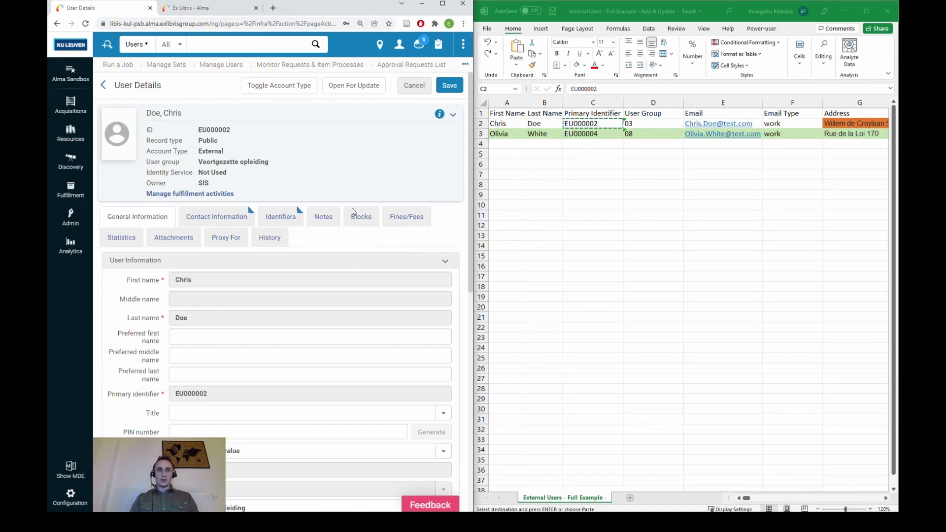
click(237, 218)
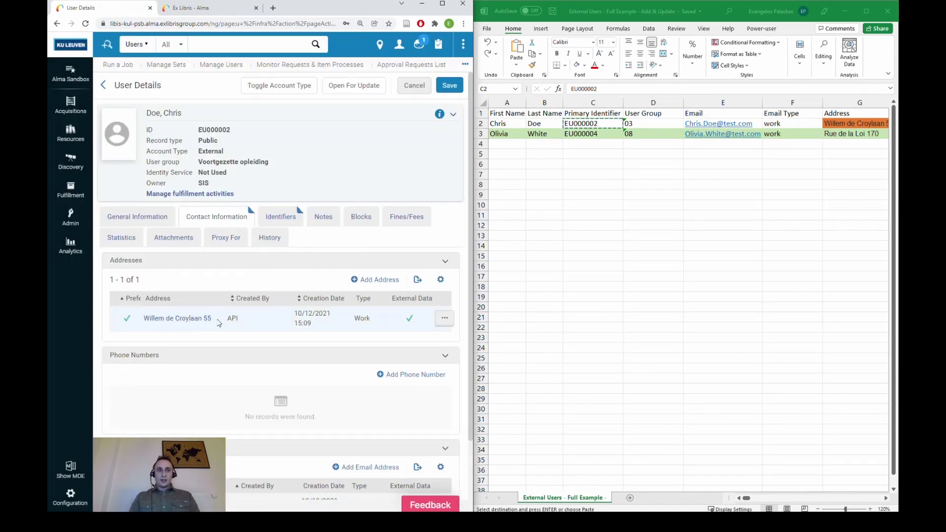
drag(212, 319, 143, 321)
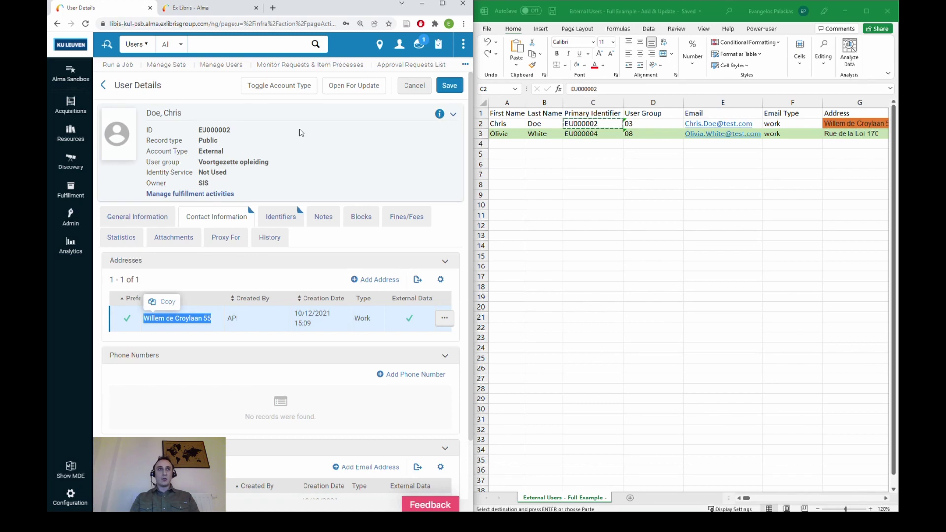
Search Alma users by the primary identifier copied from green row 3 of the workbook
click(590, 134)
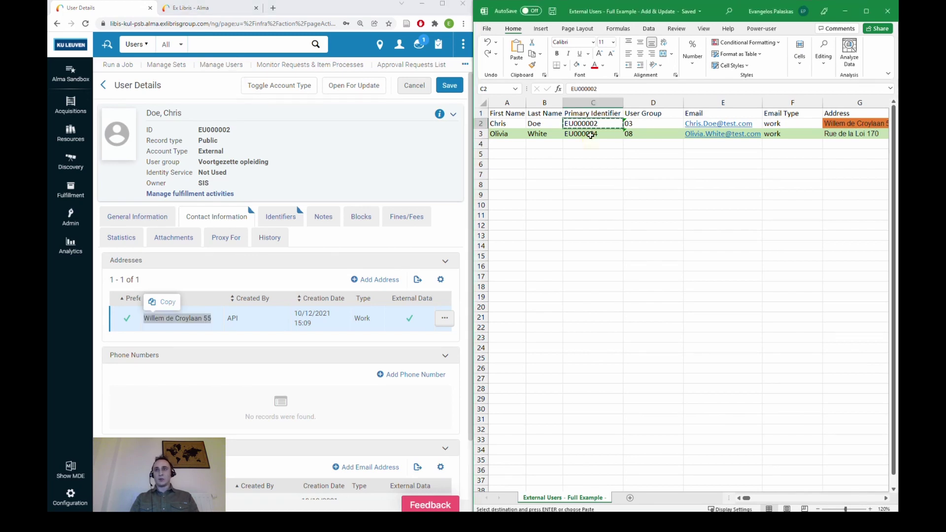
click(298, 45)
key(ctrl+v)
click(315, 44)
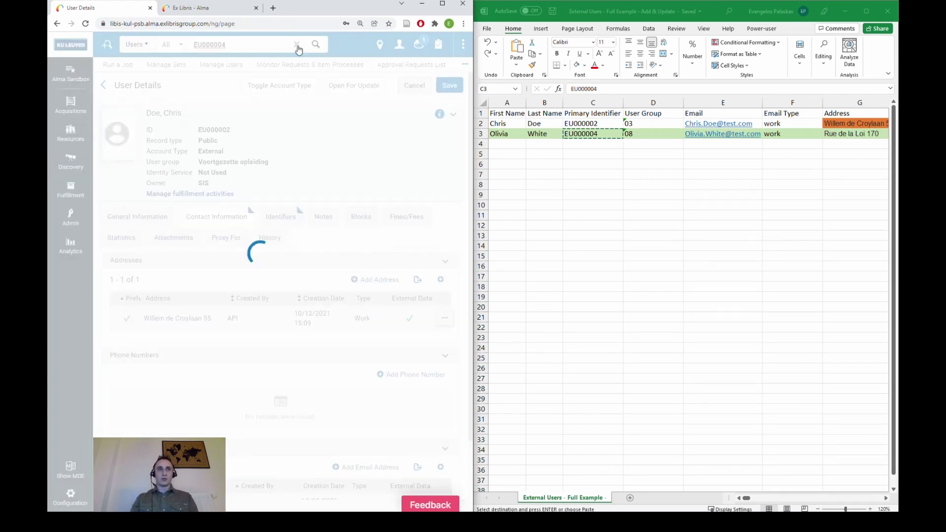
Maximize the Alma window and open the Alma CSV User Load cloud app
click(439, 10)
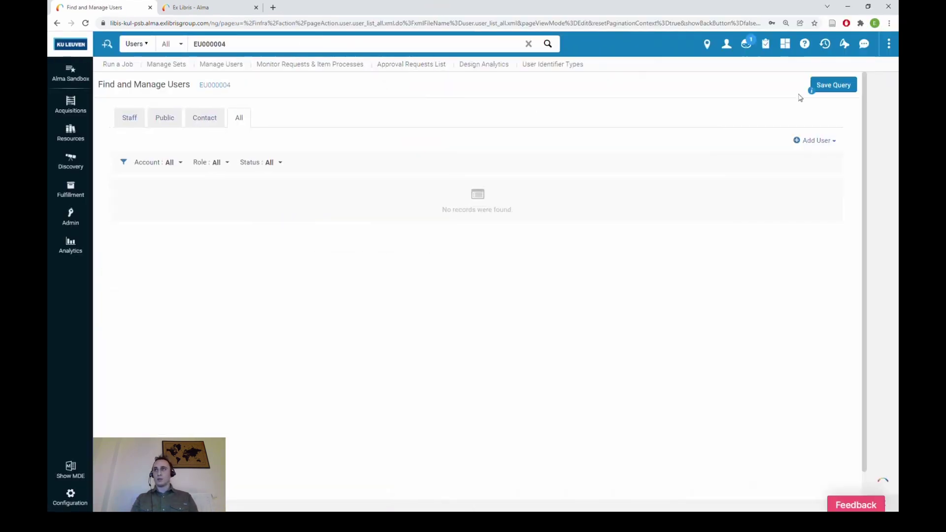
click(784, 49)
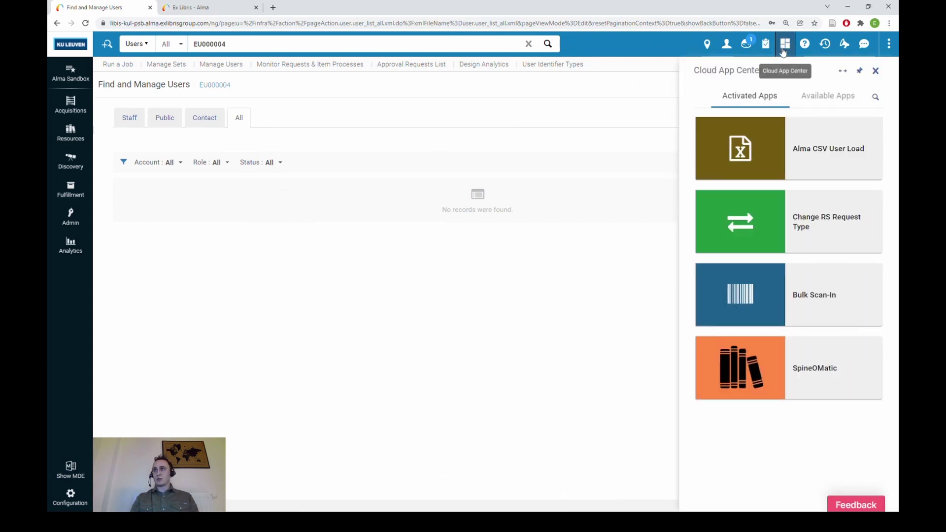
click(804, 150)
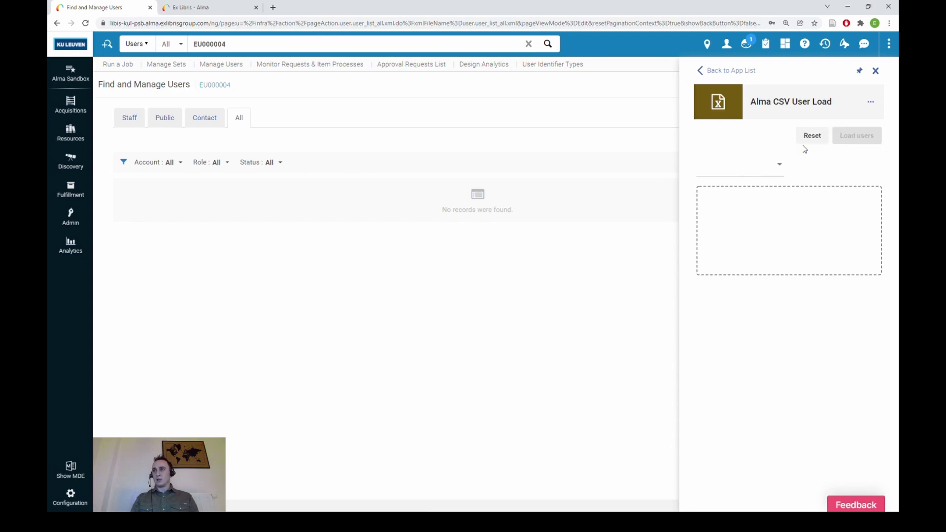
Review the Tutorial - Add/Update External Users profile in the app's settings, covering its user type, profile type and the full field mapping
click(870, 109)
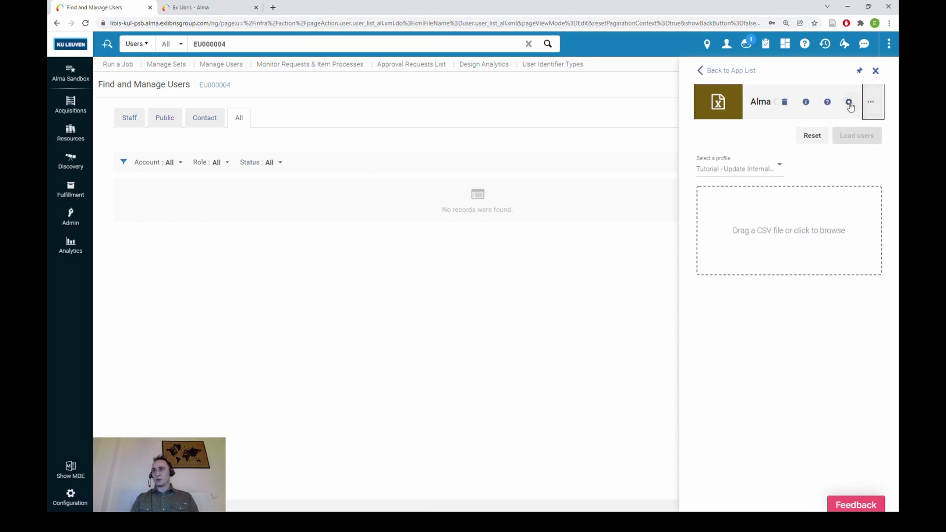
click(849, 100)
click(784, 216)
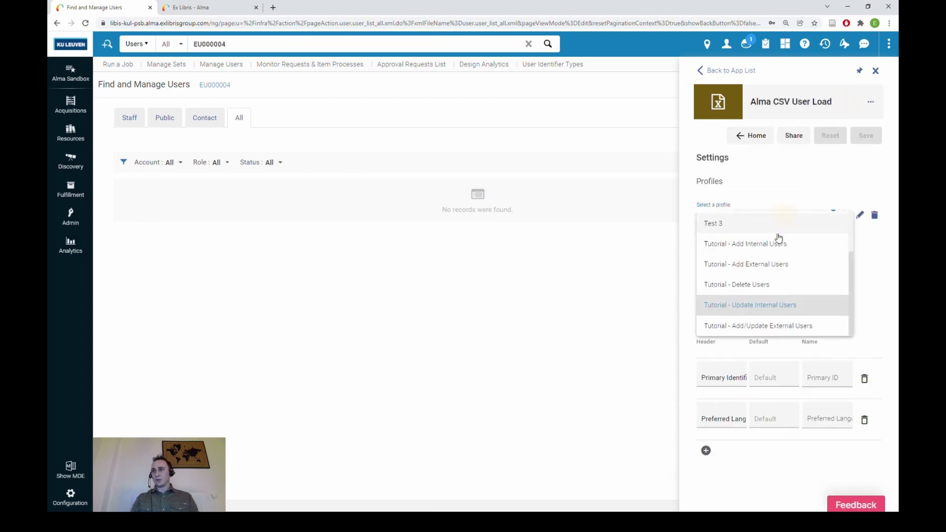
click(776, 327)
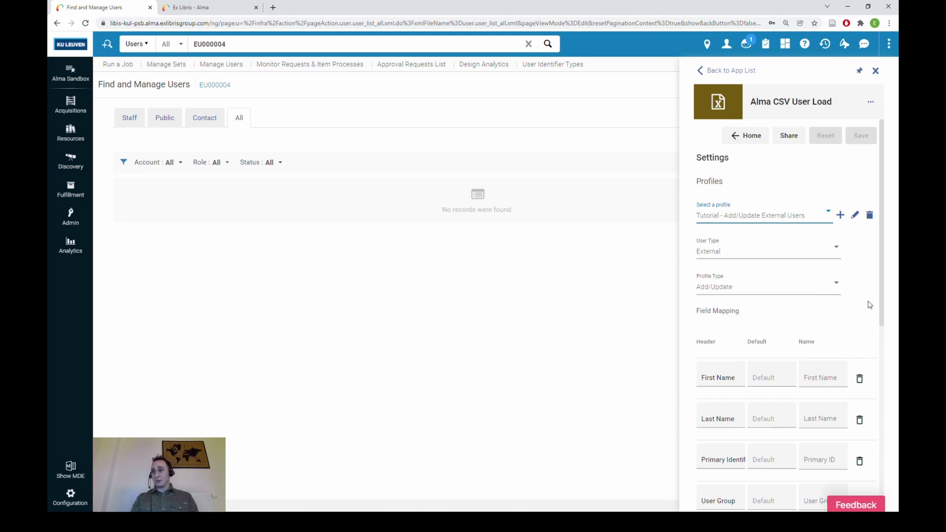
drag(883, 310, 887, 387)
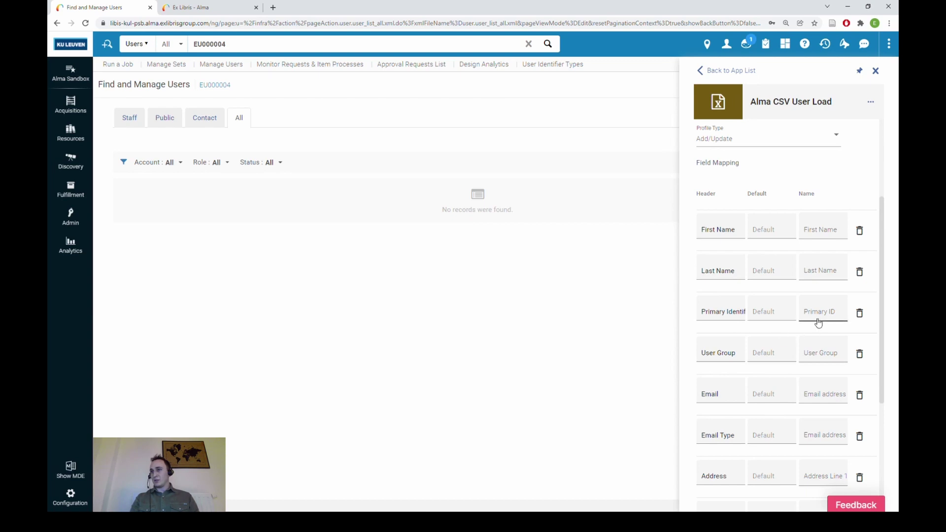
drag(884, 331, 890, 417)
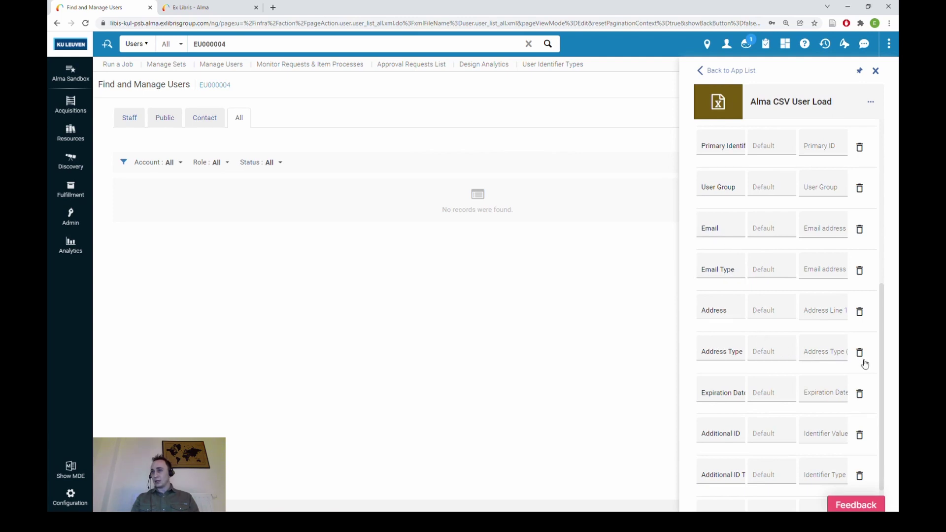
drag(883, 371, 884, 409)
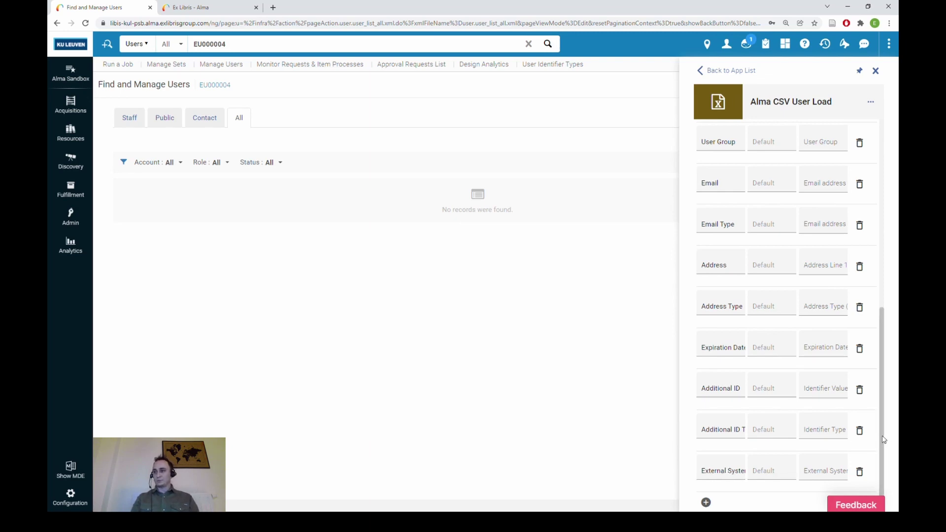
drag(883, 439, 884, 222)
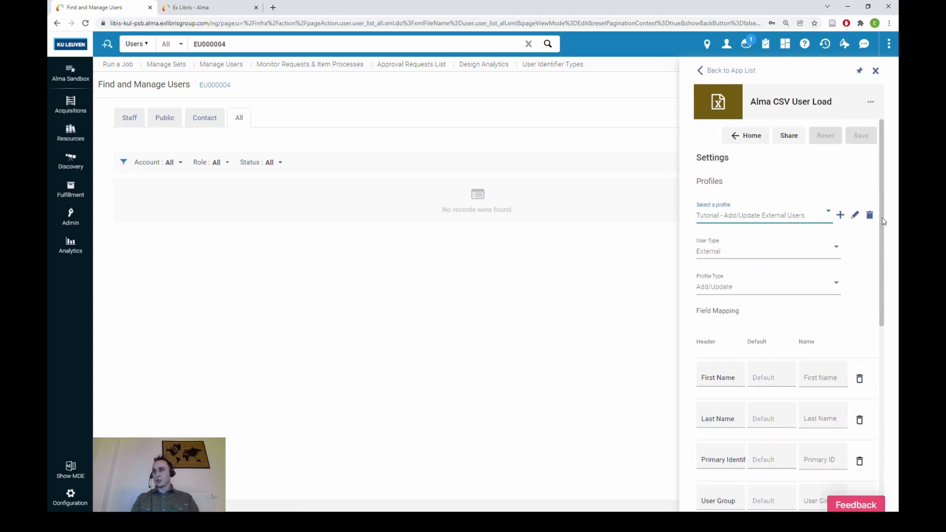
Return to the app's home page and select the Tutorial - Add/Update External Users profile for loading
click(749, 141)
click(762, 175)
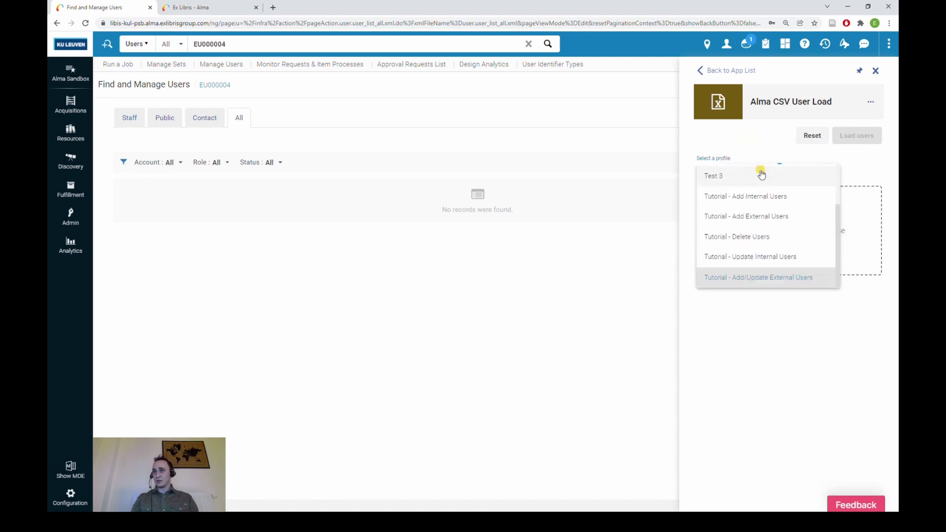
click(771, 281)
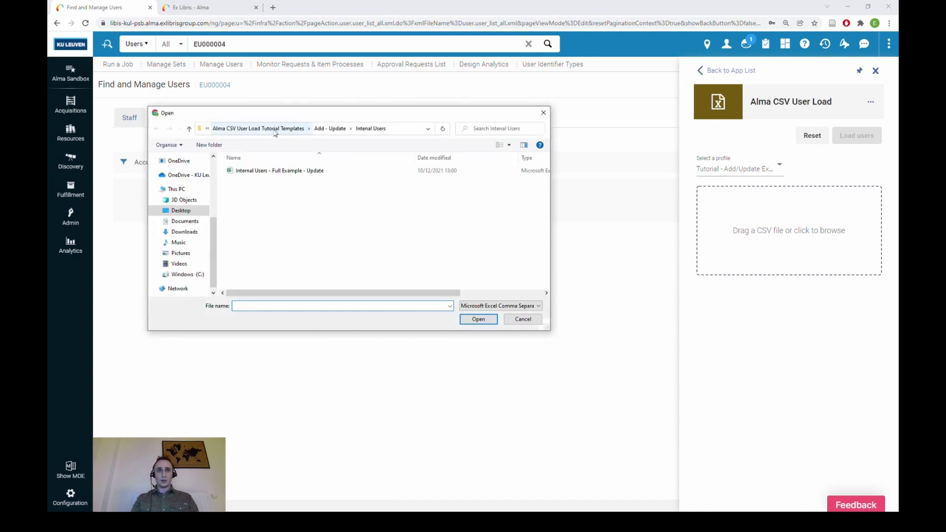
Load External Users - Full Example - Add & Update.csv from the External Users template folder and confirm creating/updating the users
click(274, 131)
double_click(284, 181)
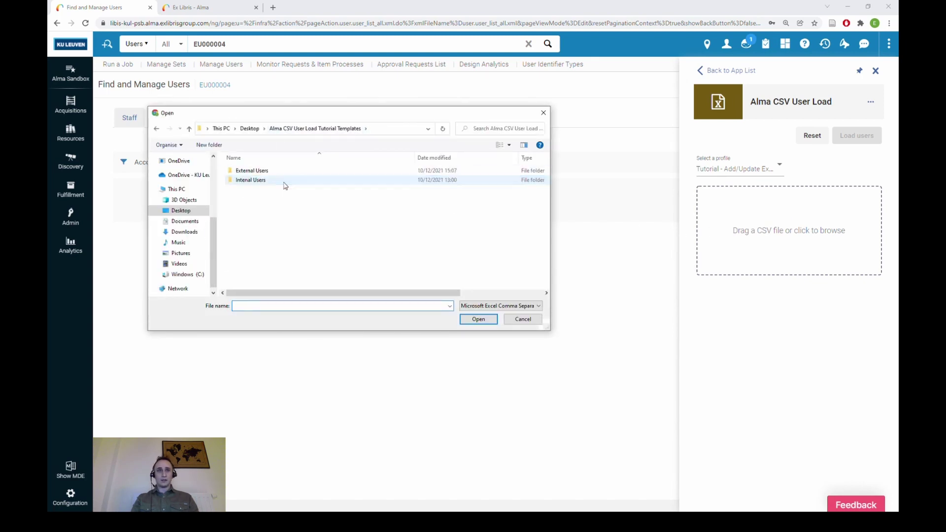
double_click(276, 171)
double_click(284, 173)
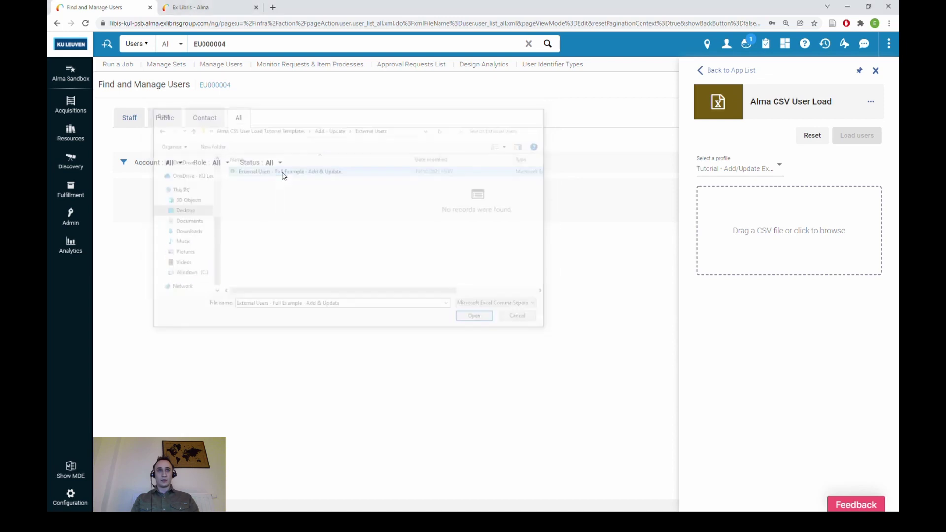
click(856, 136)
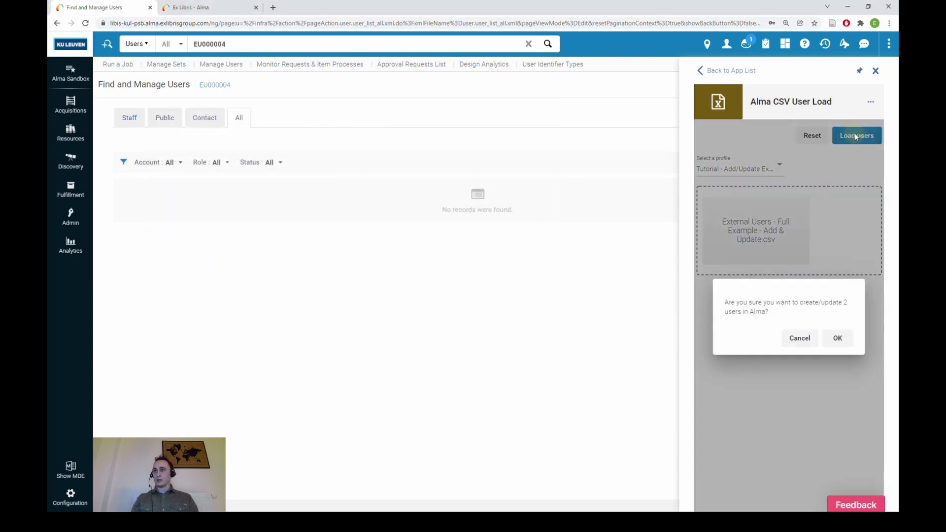
click(838, 347)
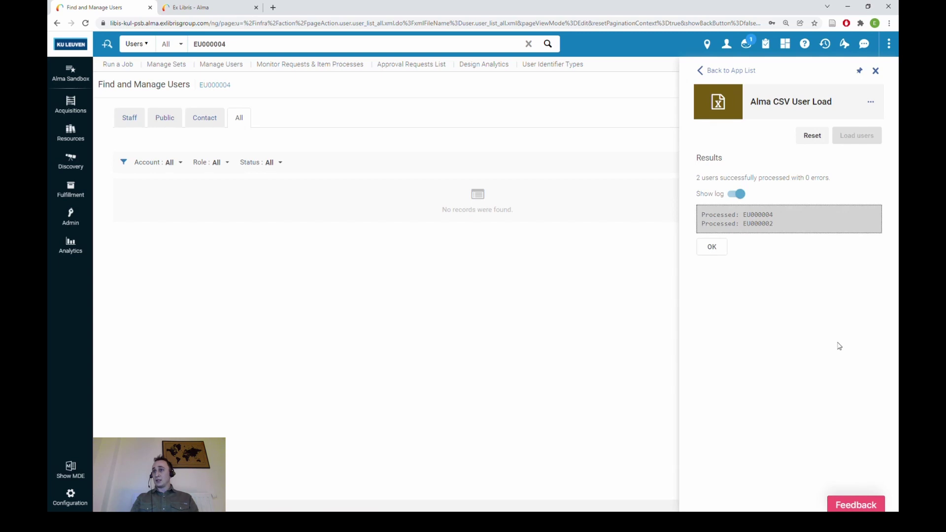
Search Alma by the primary identifier copied from the second processed entry in the log and open that user's details
drag(777, 224, 701, 224)
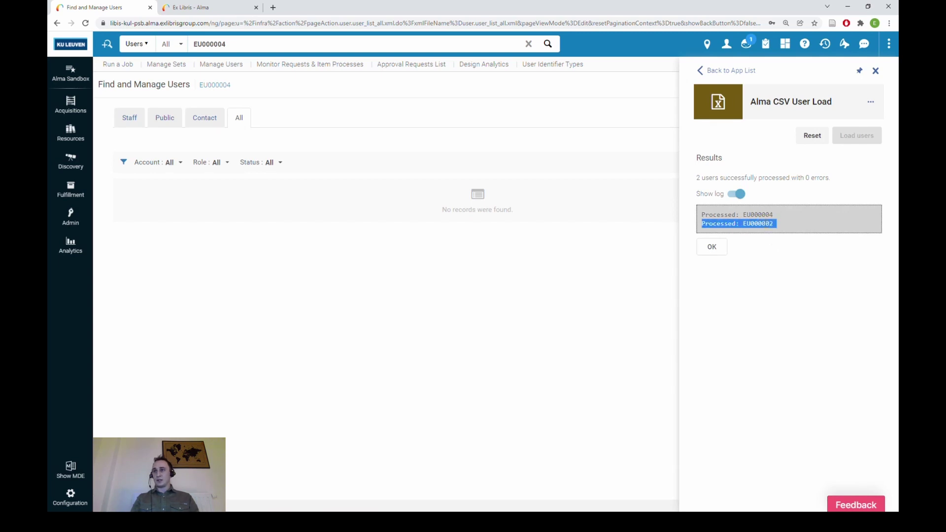
click(772, 224)
double_click(772, 224)
key(ctrl+c)
double_click(323, 43)
key(ctrl+v)
key(Return)
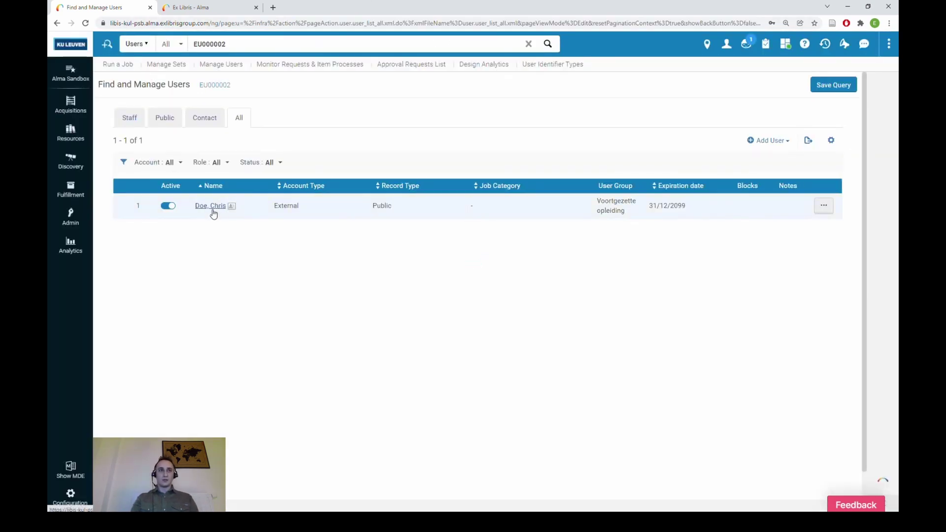
click(212, 207)
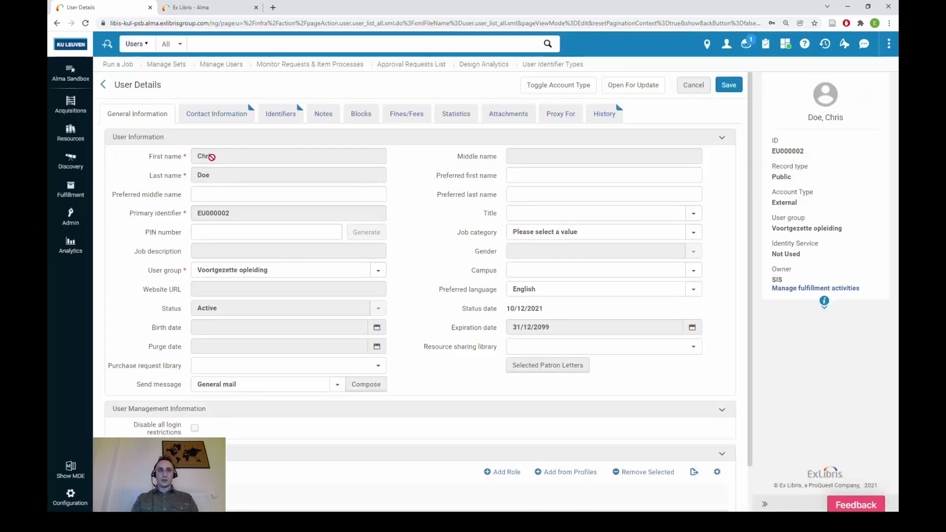
Check the contact information of the opened external user, including the address and e-mail entries
click(212, 120)
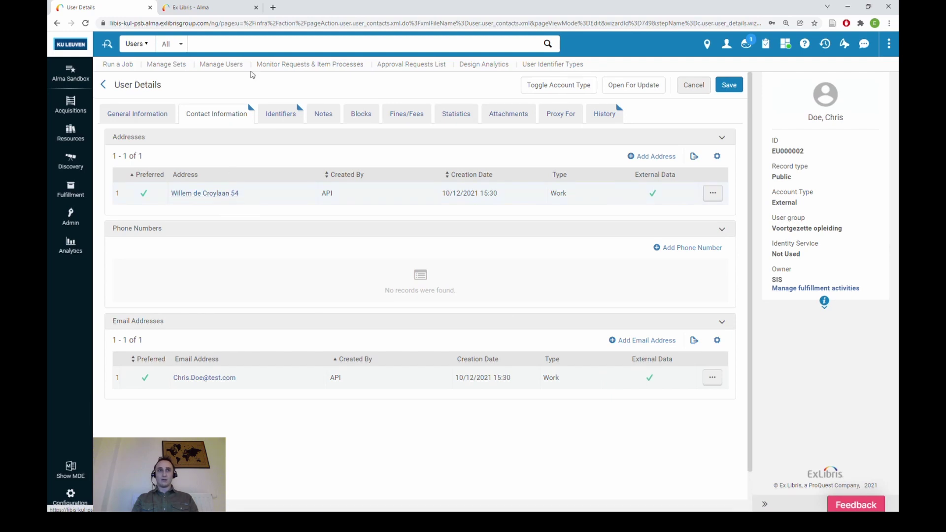
click(237, 46)
key(ctrl+v)
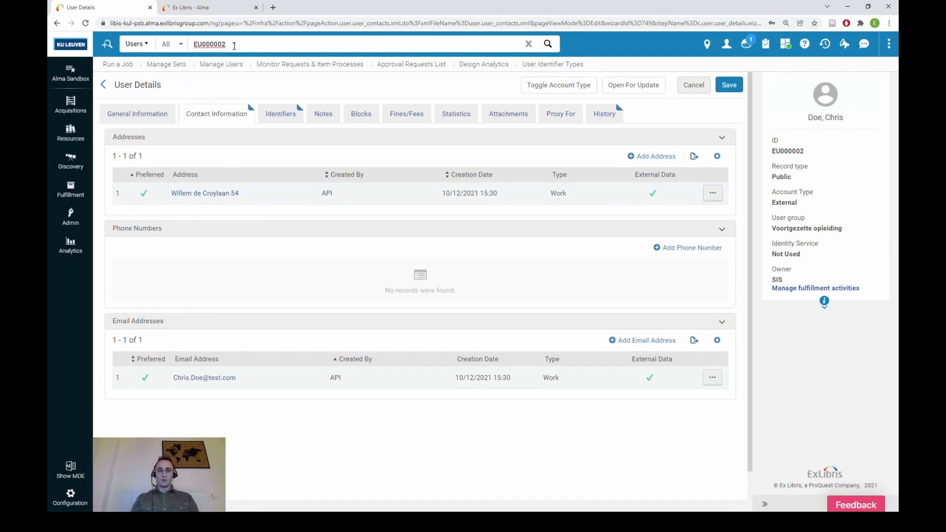
key(BackSpace)
text(4)
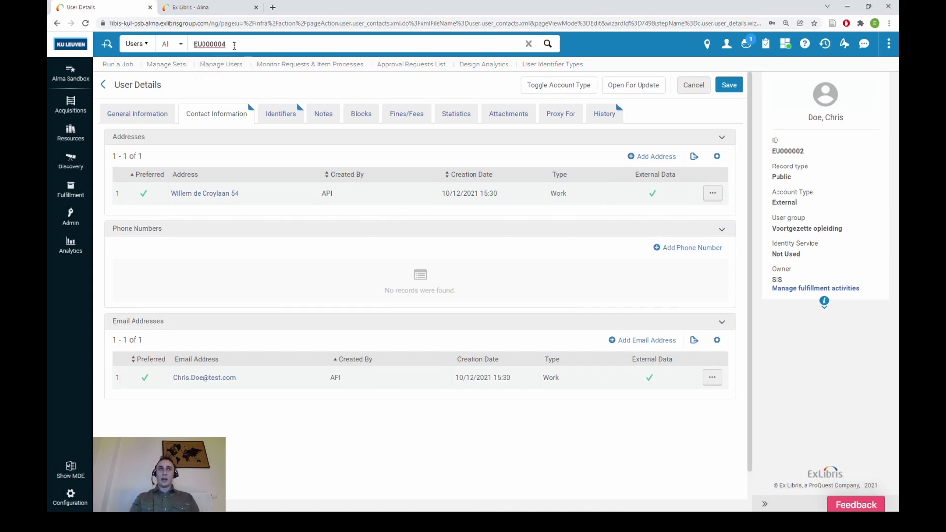
key(BackSpace)
key(BackSpace)
key(BackSpace)
key(BackSpace)
key(BackSpace)
key(BackSpace)
key(BackSpace)
key(BackSpace)
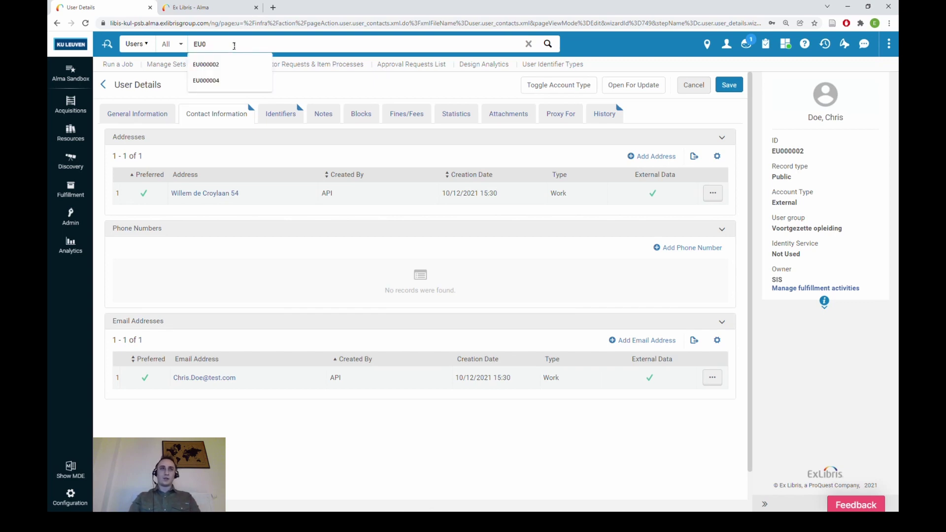
Search all users by another external user's full name, reusing the suggested earlier search term, and open that user's details
text(ol)
key(Down)
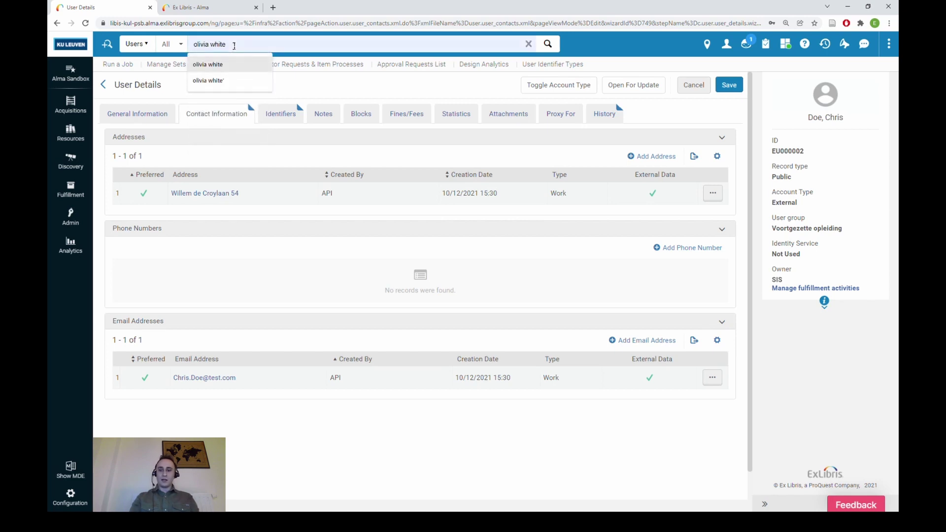
key(Return)
click(548, 43)
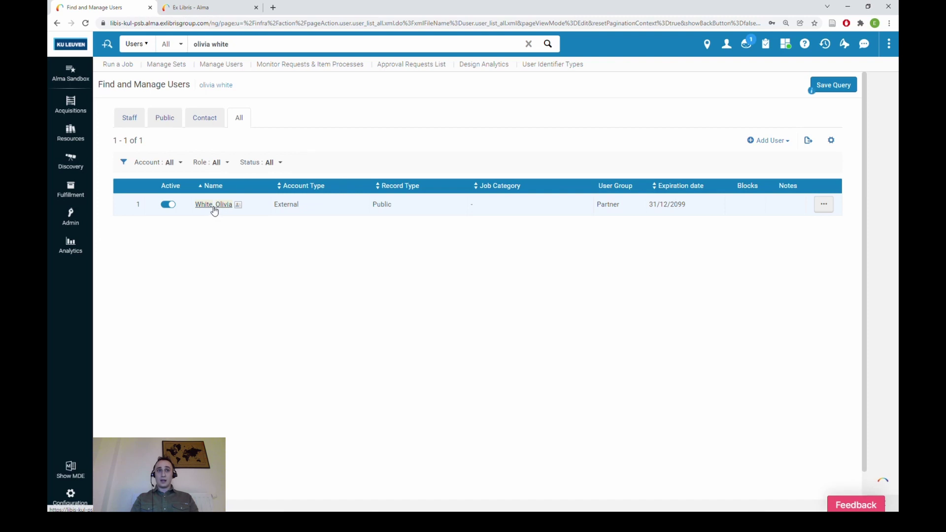
click(215, 206)
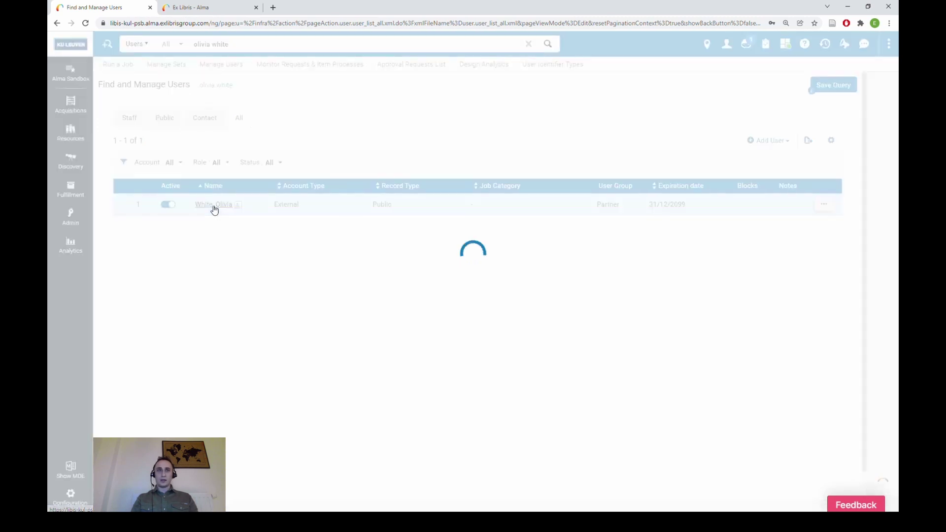